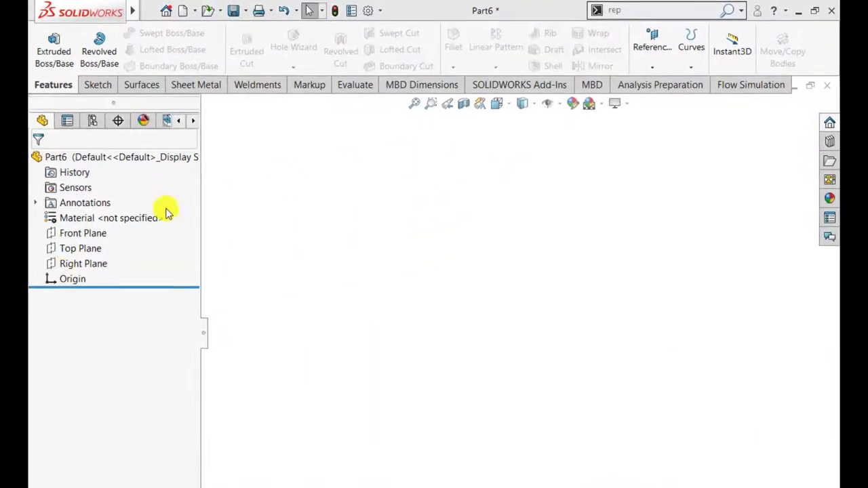
- On the Right Plane, draw a closed five-line profile from the origin with a slanted chamfer edge at the top right
{"action": "left_click", "coordinate": [77, 264]}
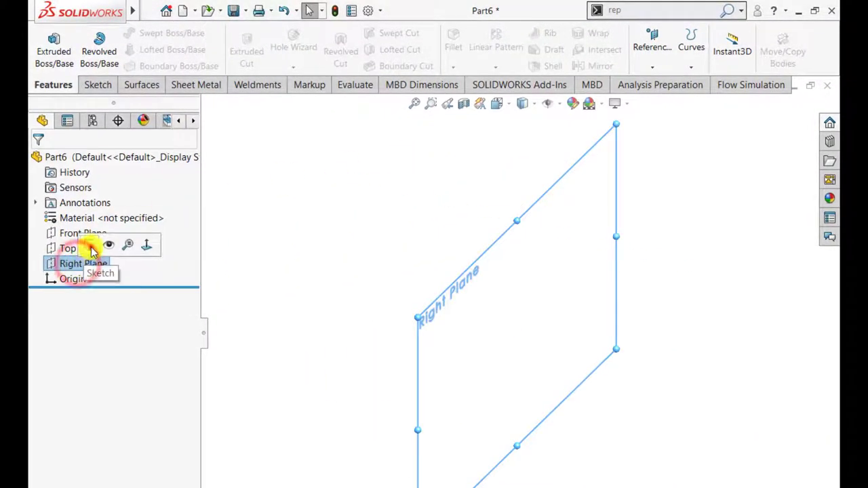
{"action": "left_click", "coordinate": [90, 245]}
{"action": "mouse_move", "coordinate": [80, 12]}
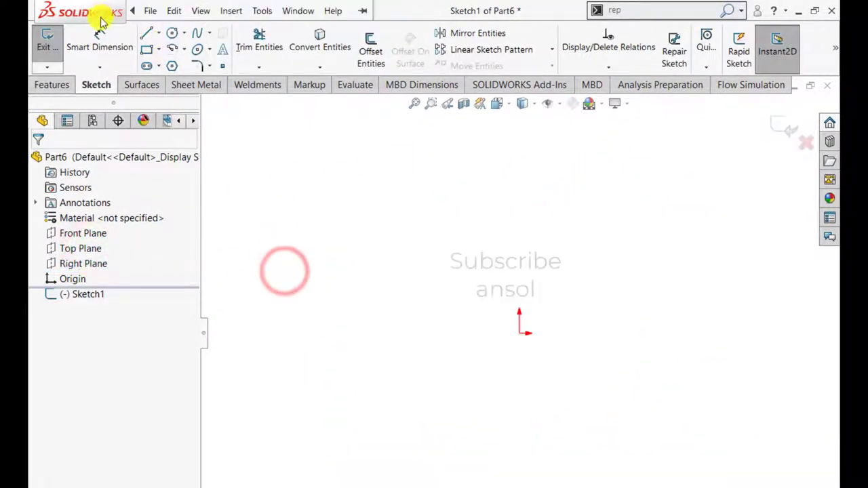
{"action": "left_click", "coordinate": [147, 35]}
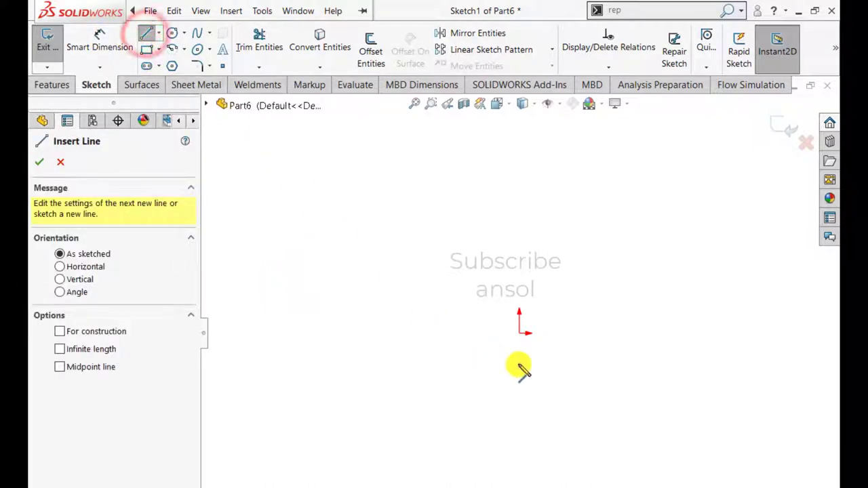
{"action": "left_click", "coordinate": [520, 333]}
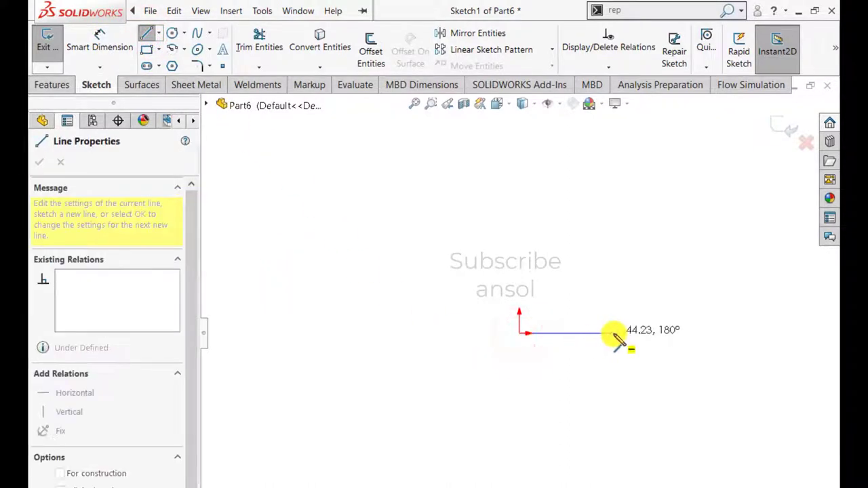
{"action": "left_click", "coordinate": [691, 332]}
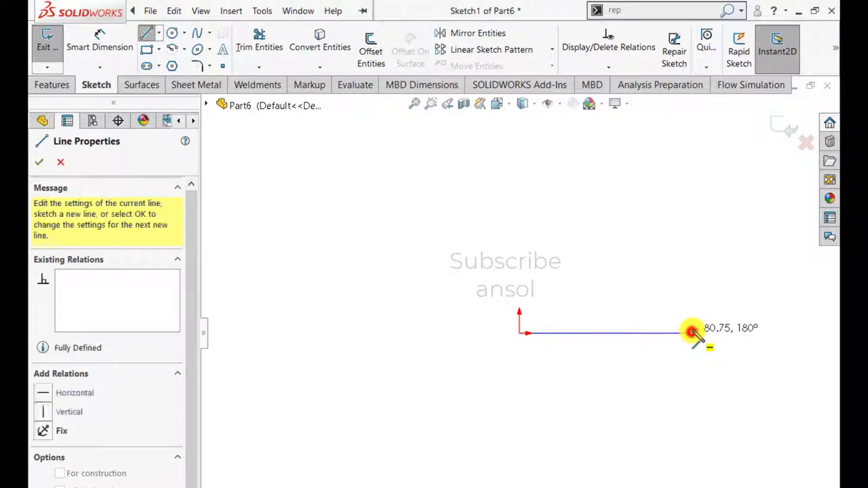
{"action": "left_click", "coordinate": [690, 264]}
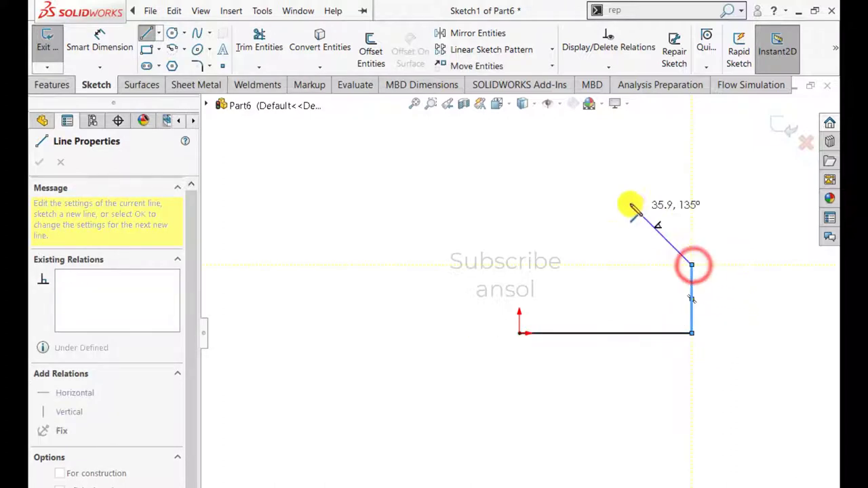
{"action": "left_click", "coordinate": [609, 192]}
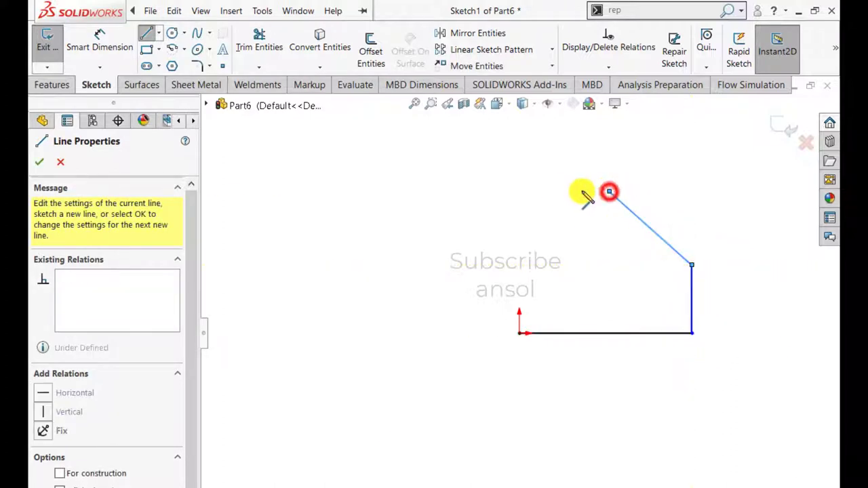
{"action": "left_click", "coordinate": [519, 191]}
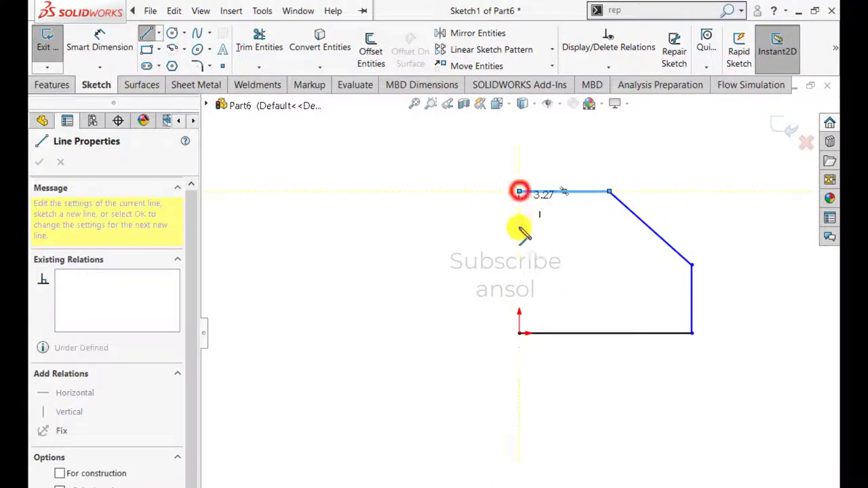
{"action": "left_click", "coordinate": [519, 332]}
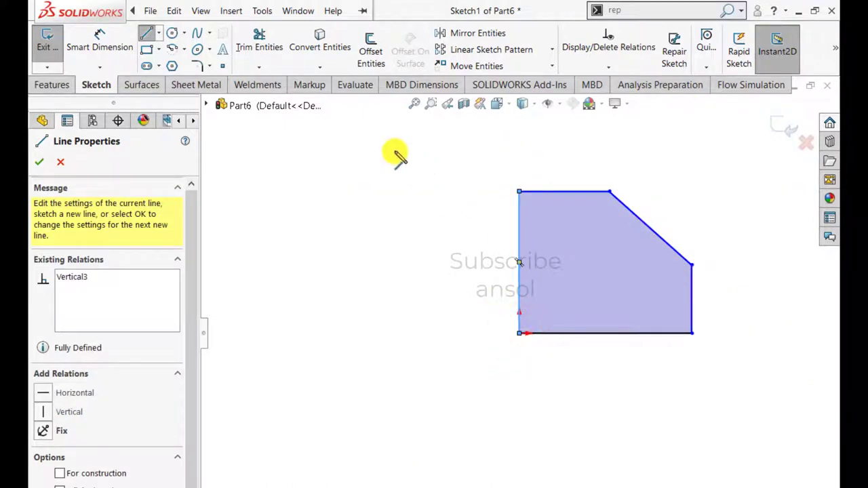
{"action": "left_click", "coordinate": [39, 162]}
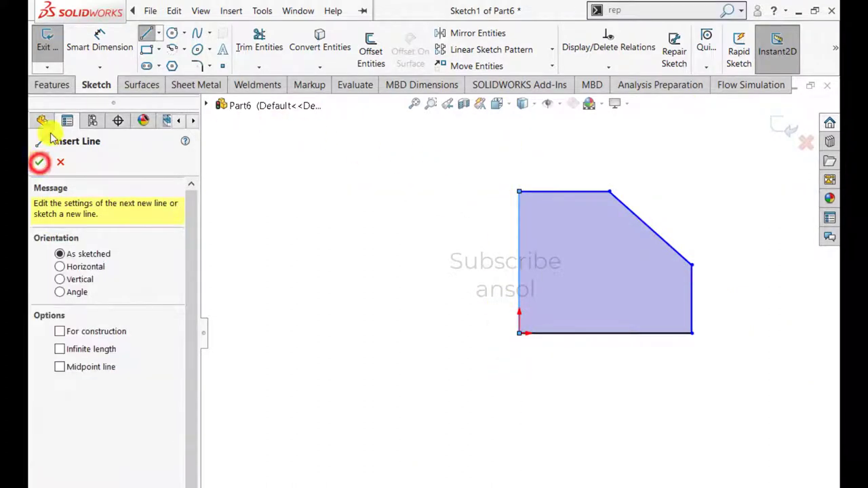
- Dimension the bottom edge to 127 mm and the right edge to 50 mm
{"action": "left_click", "coordinate": [99, 41]}
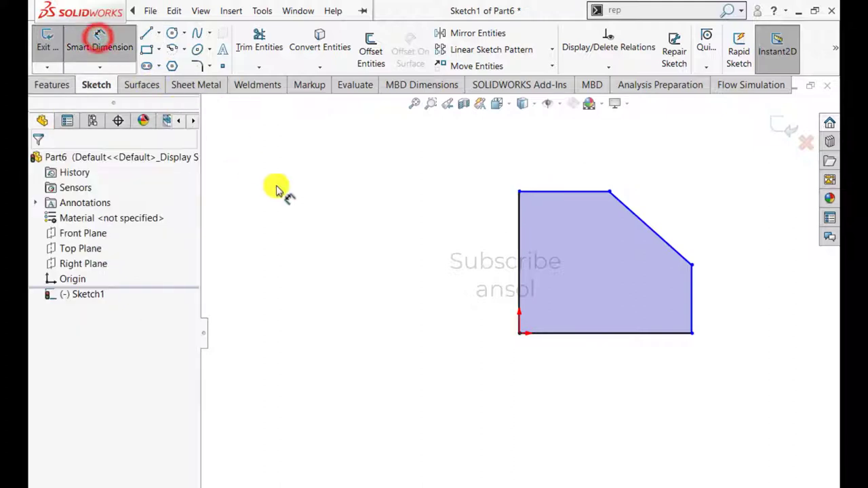
{"action": "left_click", "coordinate": [624, 334]}
{"action": "left_click", "coordinate": [613, 380]}
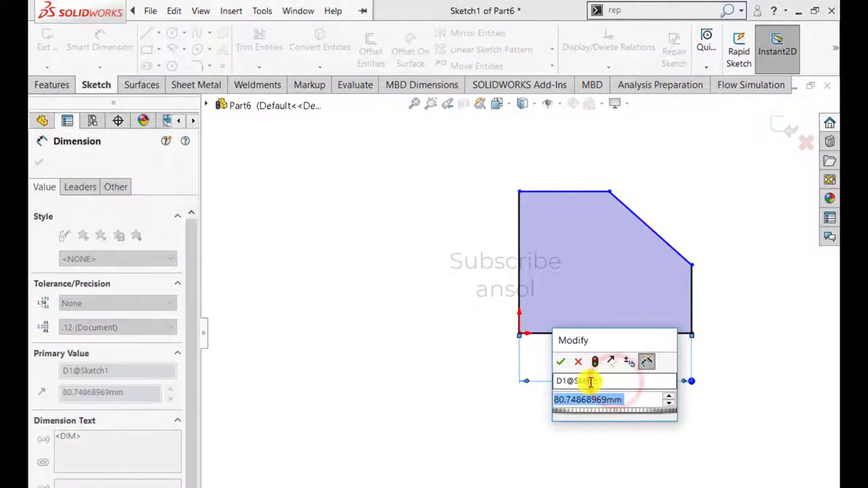
{"action": "type", "text": "127"}
{"action": "key", "text": "Return"}
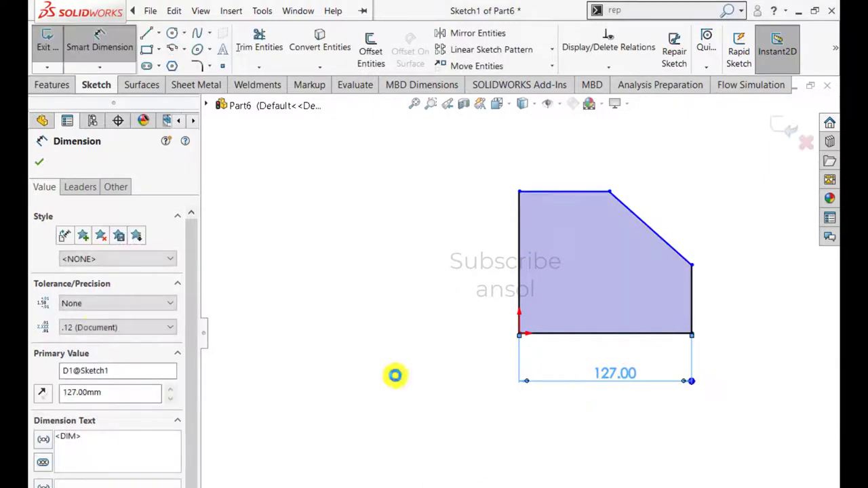
{"action": "left_click", "coordinate": [711, 300]}
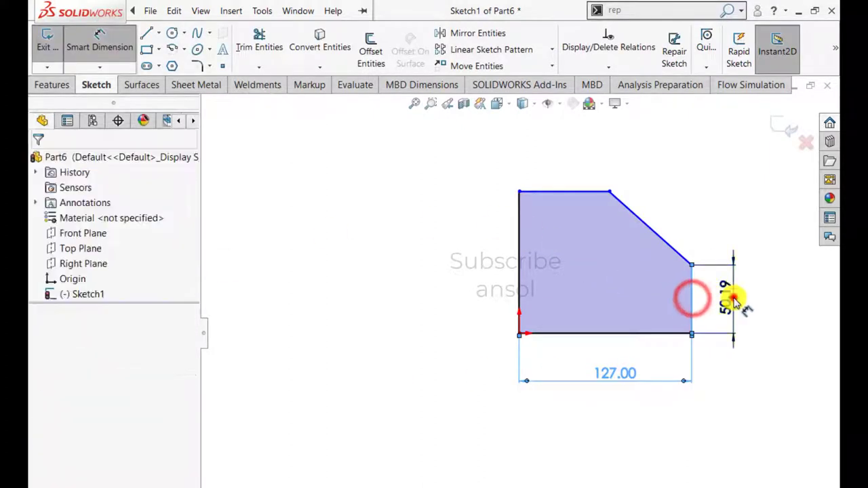
{"action": "left_click", "coordinate": [742, 300]}
{"action": "type", "text": "50"}
{"action": "key", "text": "Return"}
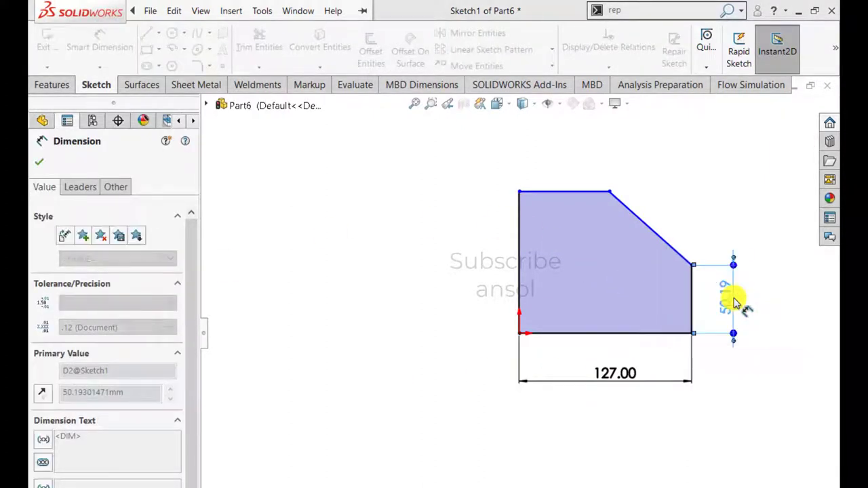
- Dimension the top edge to 38 mm and the chamfer angle to 135° (90+45)
{"action": "left_click", "coordinate": [577, 194]}
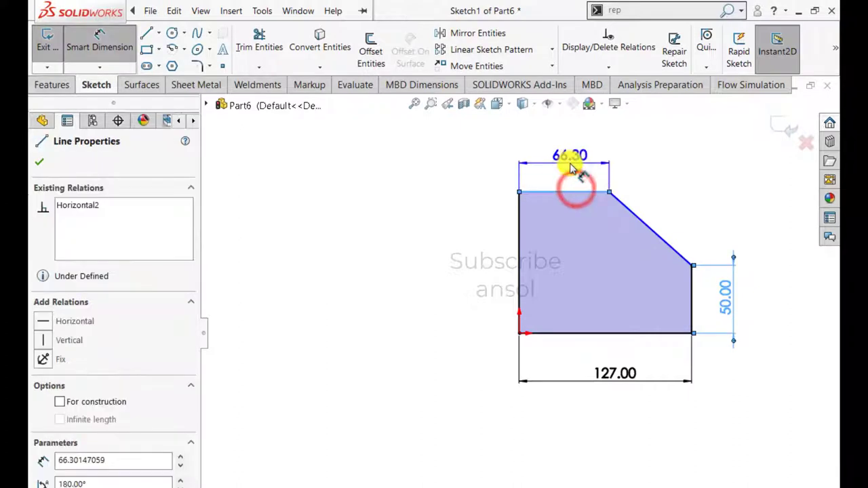
{"action": "left_click", "coordinate": [571, 165]}
{"action": "type", "text": "38"}
{"action": "key", "text": "Return"}
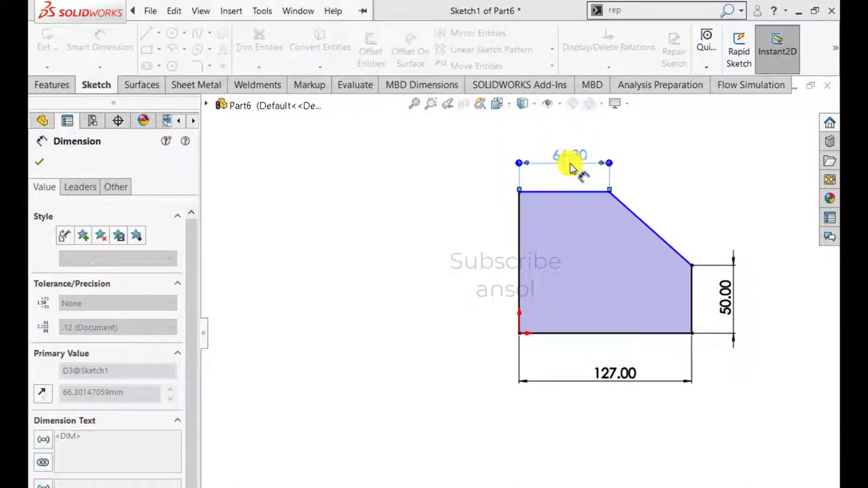
{"action": "left_click", "coordinate": [662, 250]}
{"action": "left_click", "coordinate": [691, 279]}
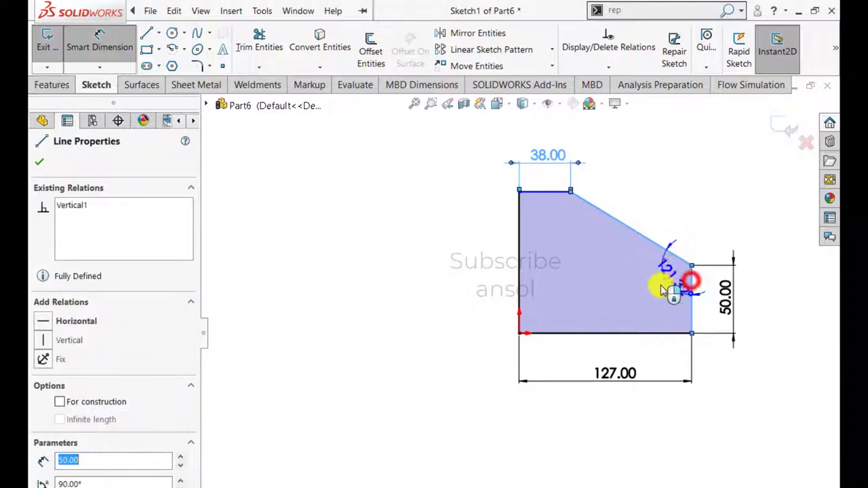
{"action": "left_click", "coordinate": [661, 292]}
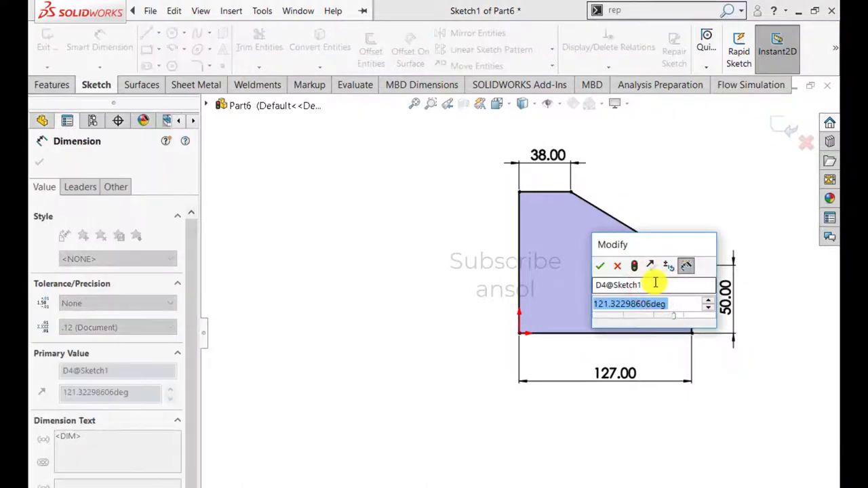
{"action": "type", "text": "90+"}
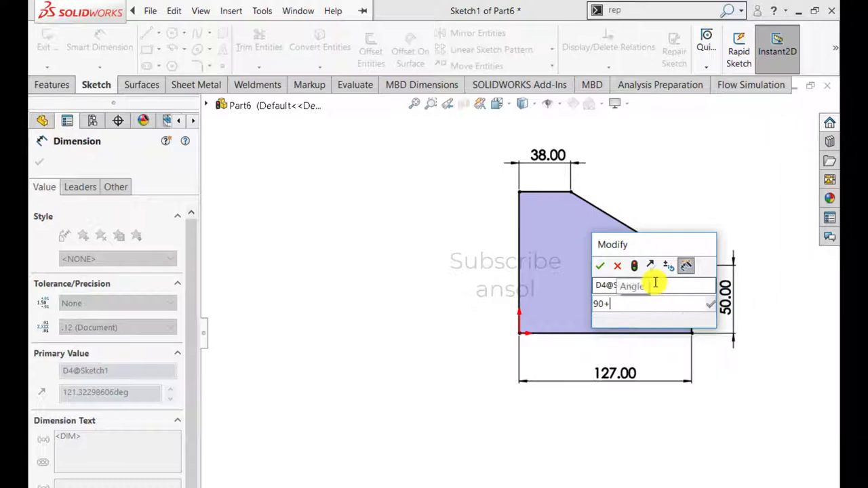
{"action": "type", "text": "45"}
{"action": "key", "text": "Return"}
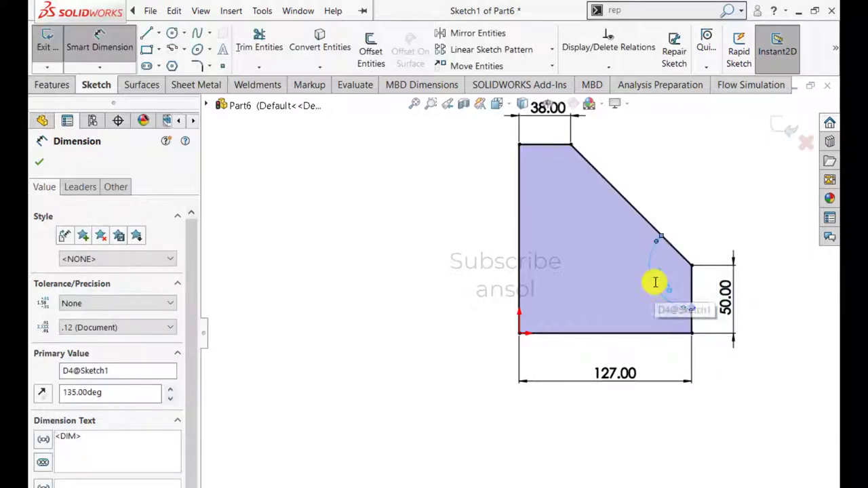
{"action": "left_click", "coordinate": [40, 169]}
{"action": "scroll", "coordinate": [605, 253], "scroll_direction": "up", "scroll_amount": 2}
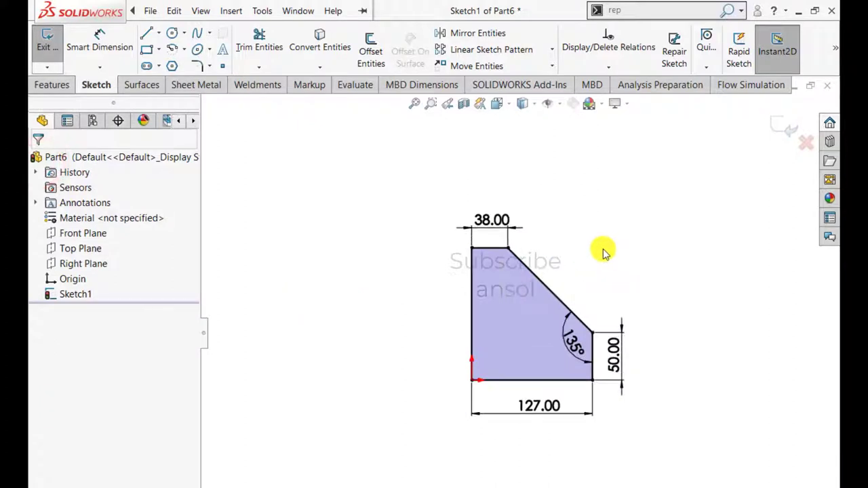
- Extrude the profile Mid Plane to a 76 mm depth to create the solid block
{"action": "left_click", "coordinate": [791, 133]}
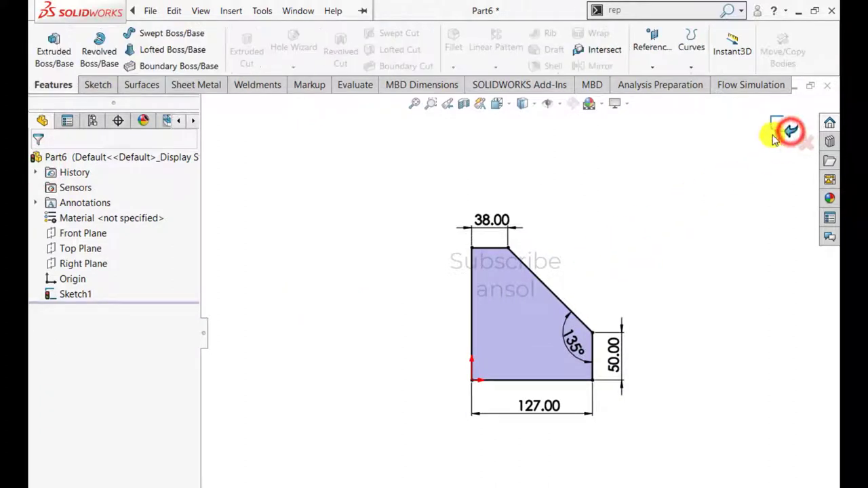
{"action": "left_click", "coordinate": [53, 51]}
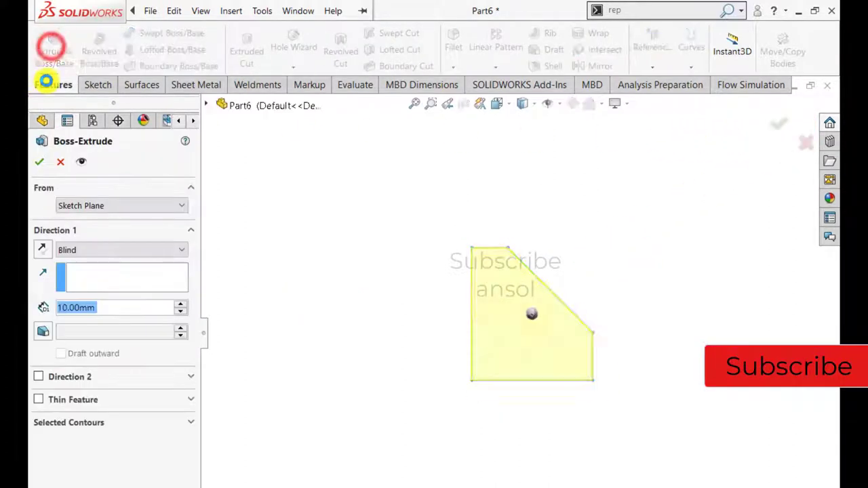
{"action": "left_click", "coordinate": [87, 251]}
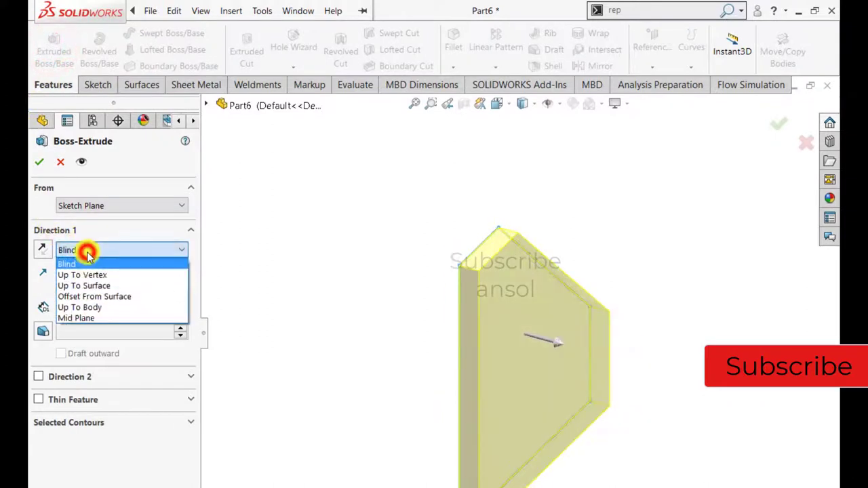
{"action": "left_click", "coordinate": [73, 318]}
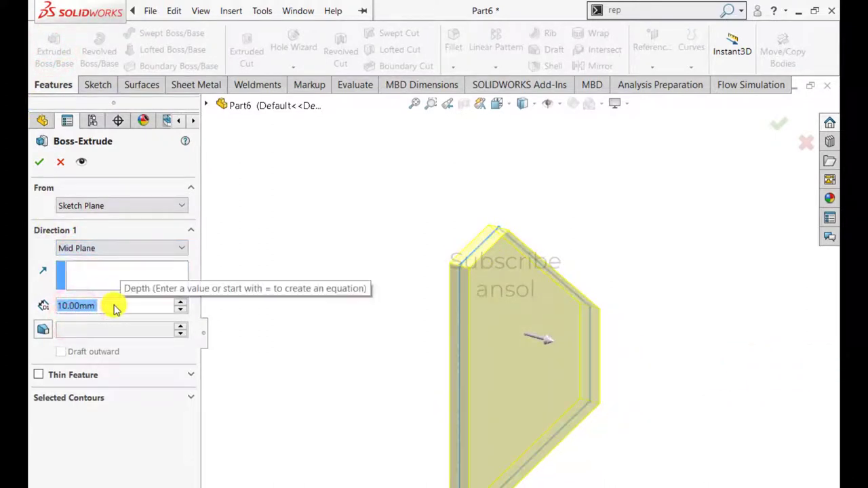
{"action": "type", "text": "76"}
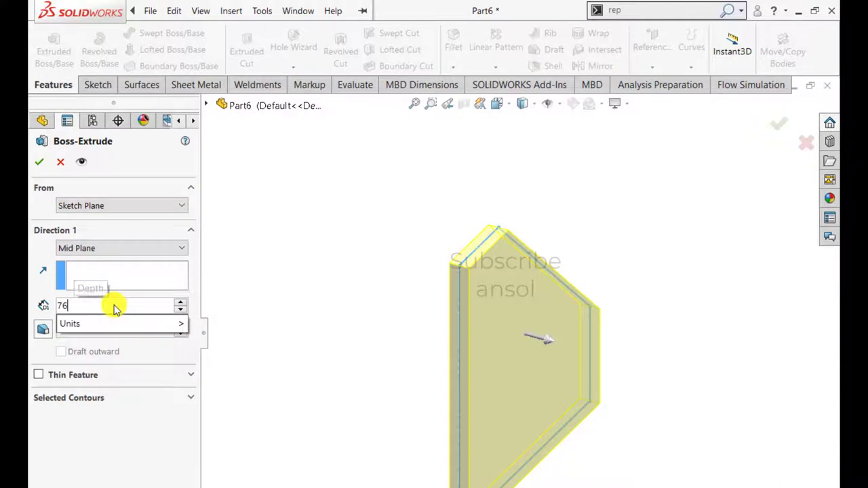
{"action": "key", "text": "Return"}
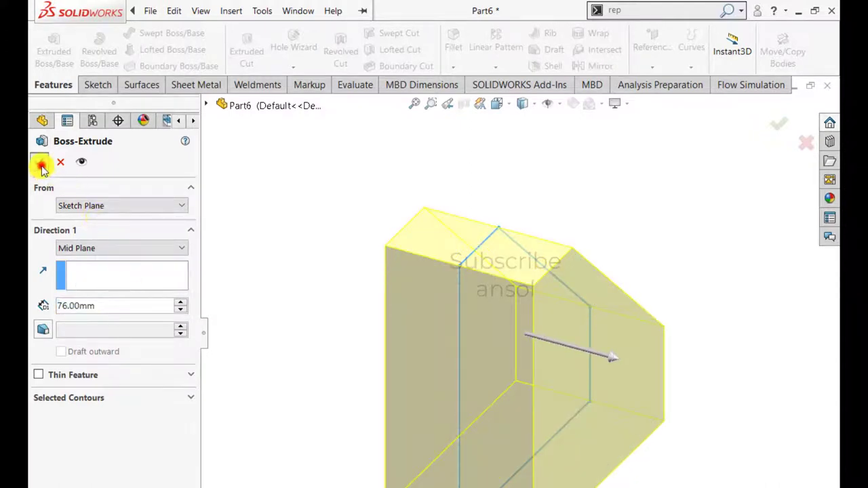
{"action": "left_click", "coordinate": [41, 167]}
{"action": "mouse_move", "coordinate": [325, 261]}
{"action": "middle_mouse_down"}
{"action": "mouse_move", "coordinate": [310, 329]}
{"action": "mouse_move", "coordinate": [340, 368]}
{"action": "mouse_move", "coordinate": [333, 330]}
{"action": "mouse_move", "coordinate": [491, 332]}
{"action": "mouse_move", "coordinate": [403, 265]}
{"action": "middle_mouse_up"}
- Start a sketch on the block's end face and draw a vertical centerline up from the bottom edge
{"action": "left_click", "coordinate": [406, 249]}
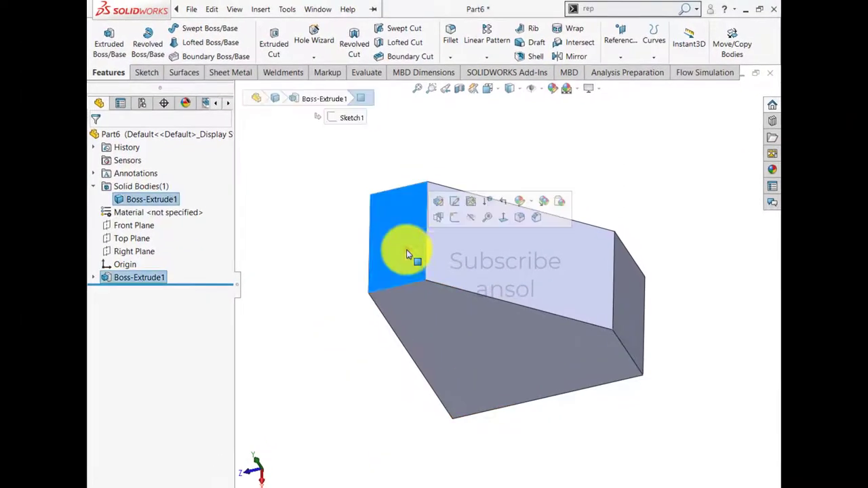
{"action": "left_click", "coordinate": [455, 217]}
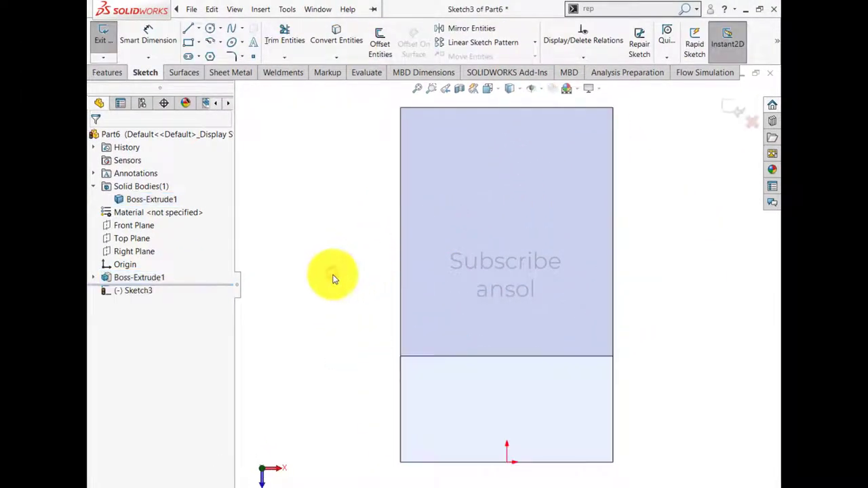
{"action": "left_click", "coordinate": [198, 29]}
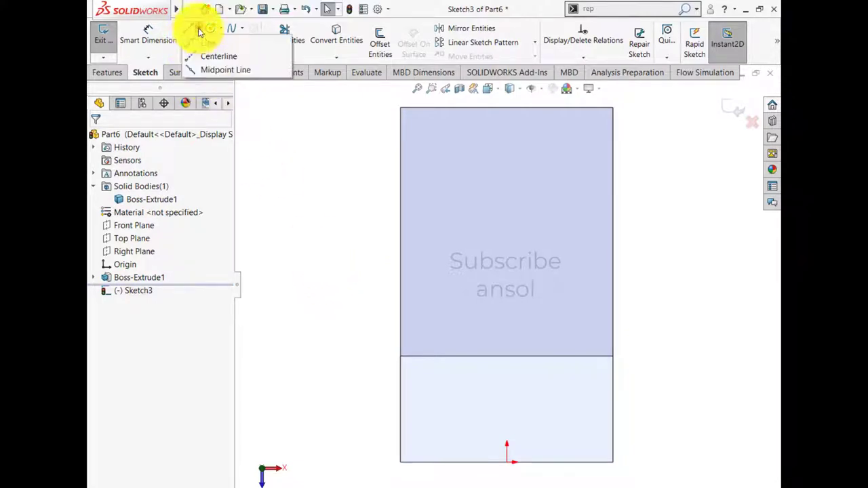
{"action": "left_click", "coordinate": [196, 55]}
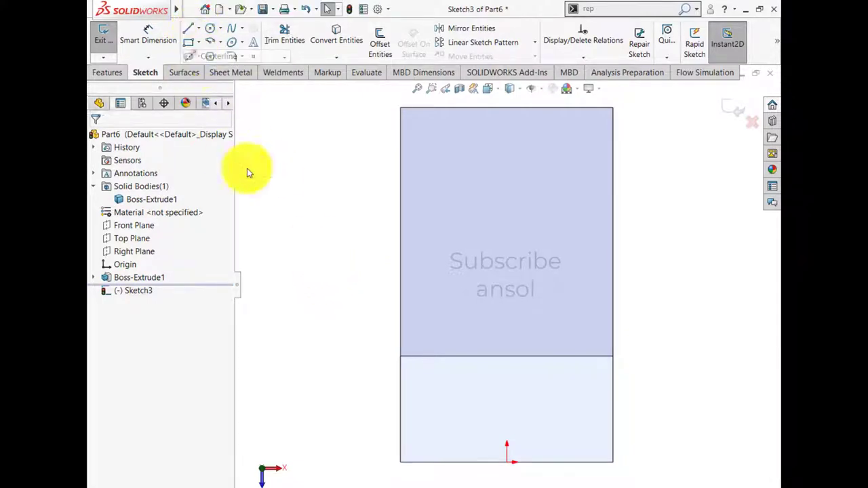
{"action": "left_click", "coordinate": [507, 462]}
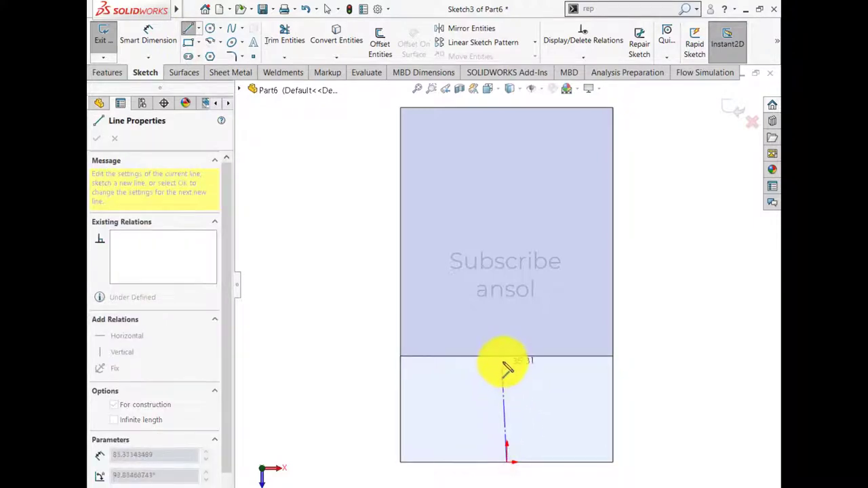
{"action": "left_click", "coordinate": [506, 356]}
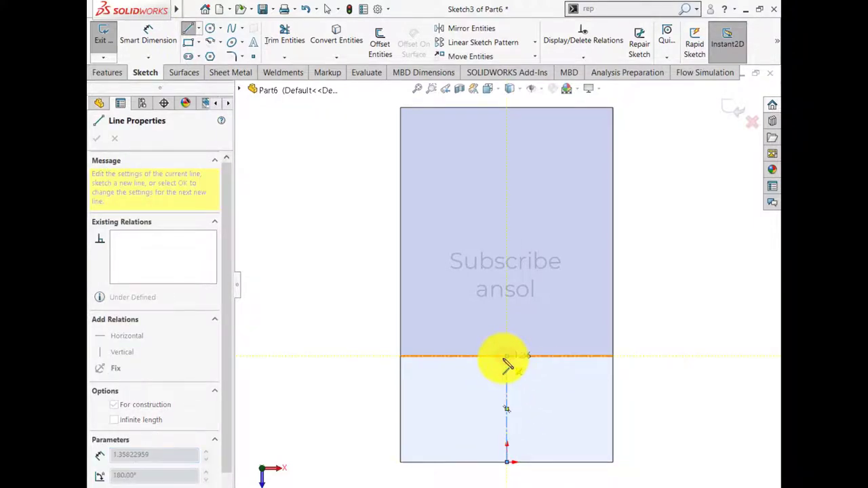
{"action": "key", "text": "Escape"}
{"action": "key", "text": "Escape"}
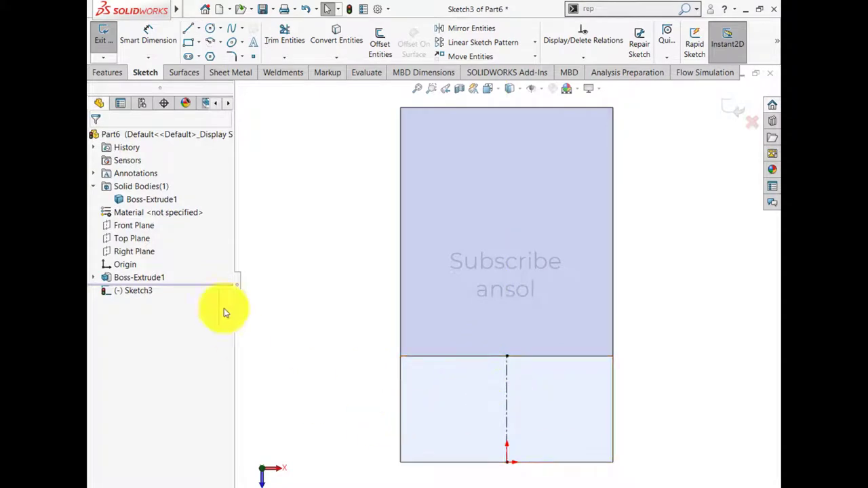
- Draw a center rectangle centred on the centerline
{"action": "left_click", "coordinate": [192, 43]}
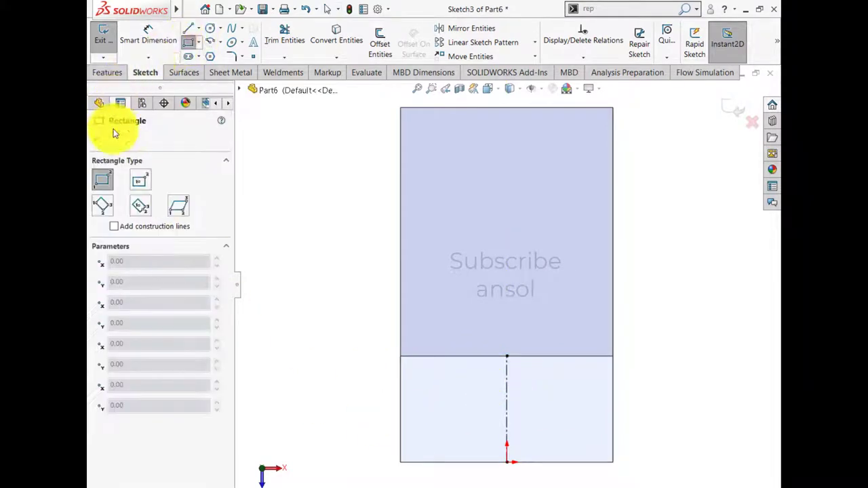
{"action": "left_click", "coordinate": [139, 179]}
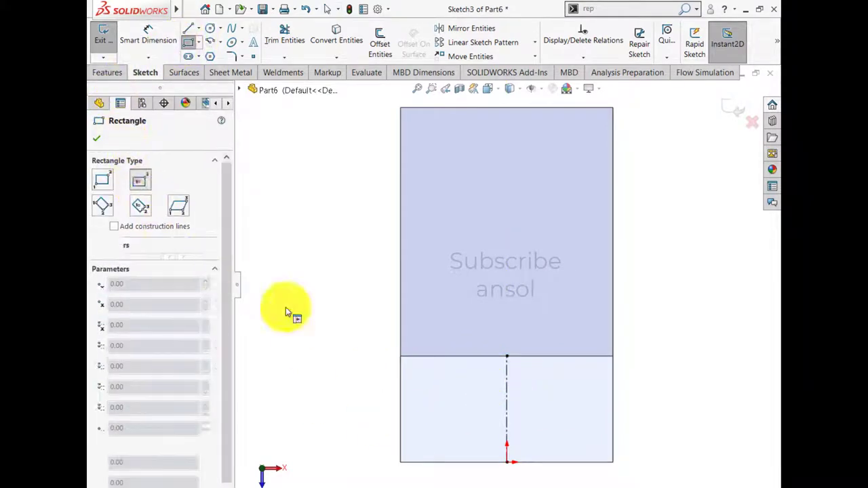
{"action": "left_click", "coordinate": [508, 376]}
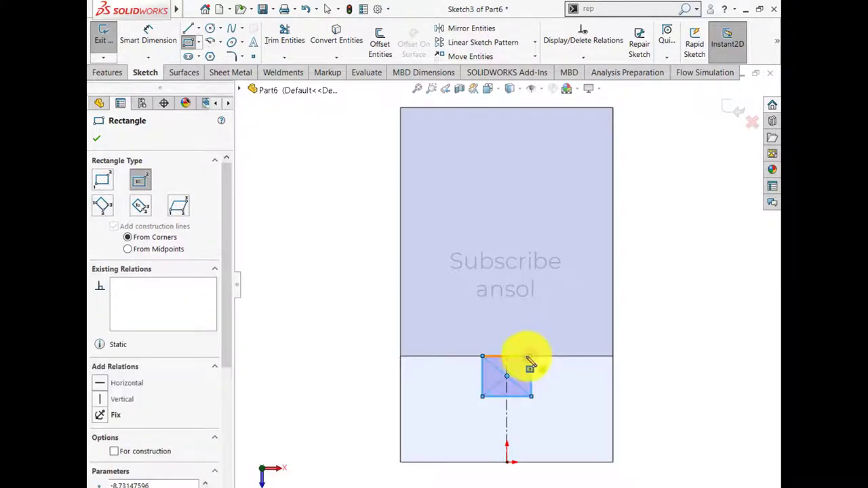
{"action": "left_click", "coordinate": [531, 357]}
{"action": "key", "text": "Escape"}
- Dimension the rectangle's height and width to 26 mm each, making a square
{"action": "left_click", "coordinate": [147, 34]}
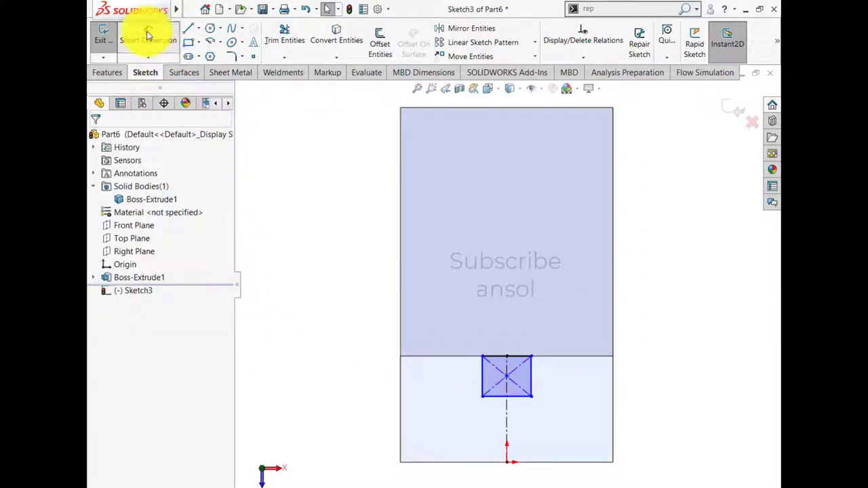
{"action": "left_click", "coordinate": [480, 378]}
{"action": "left_click", "coordinate": [367, 377]}
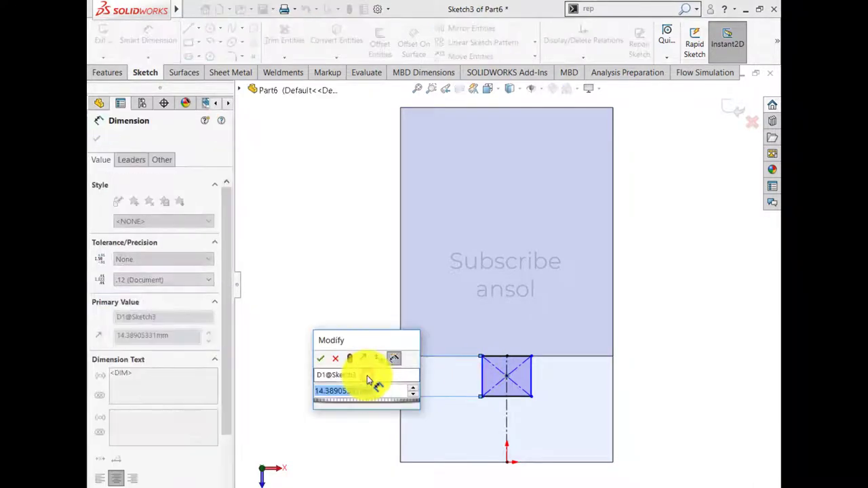
{"action": "type", "text": "26"}
{"action": "key", "text": "Return"}
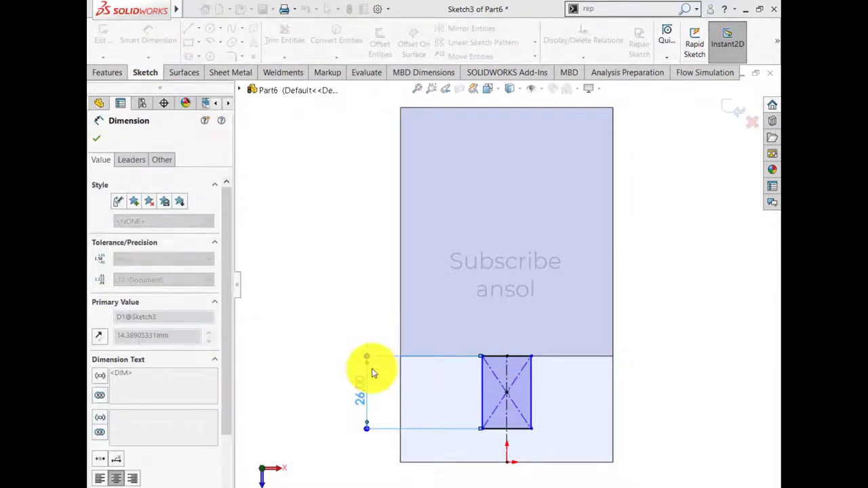
{"action": "key", "text": "Escape"}
{"action": "left_click", "coordinate": [499, 428]}
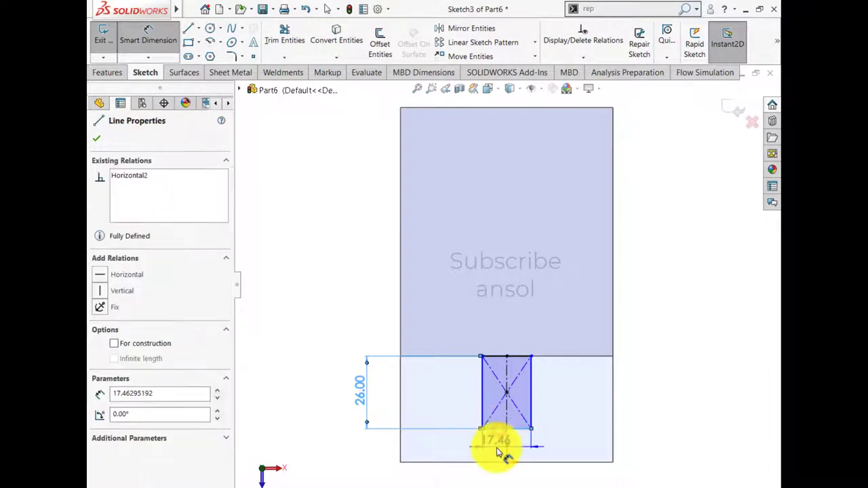
{"action": "left_click", "coordinate": [499, 453]}
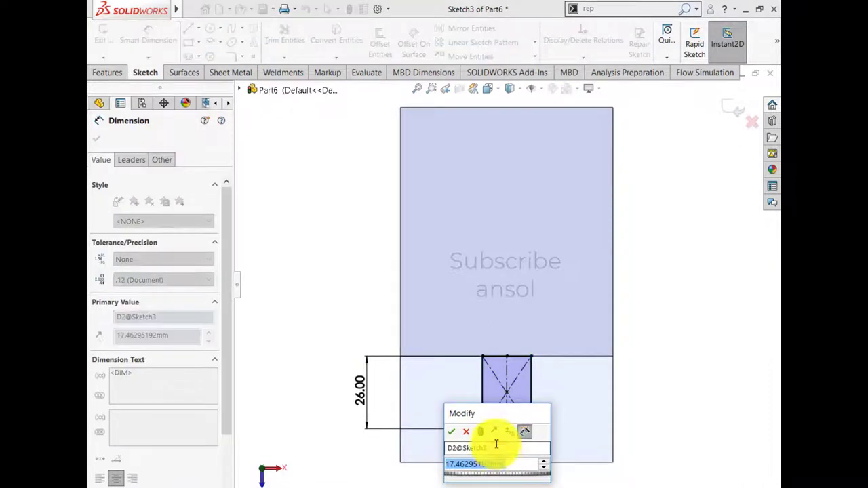
{"action": "type", "text": "26"}
{"action": "key", "text": "Return"}
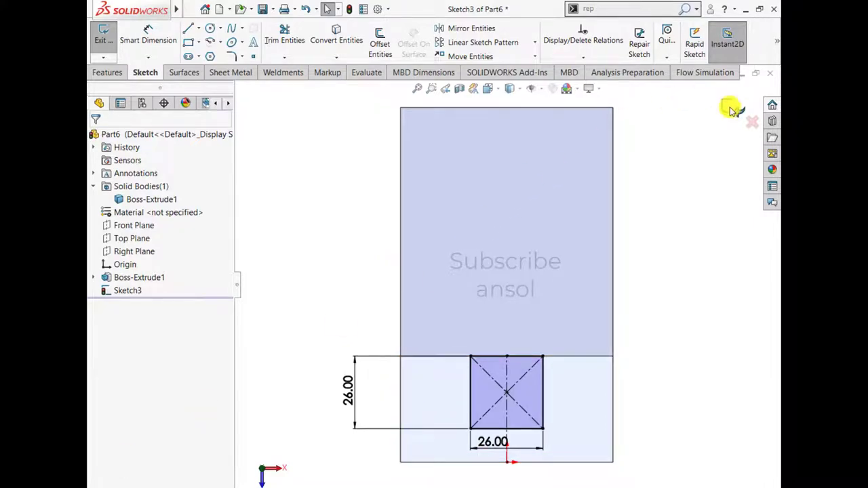
{"action": "mouse_move", "coordinate": [498, 266]}
{"action": "middle_mouse_down"}
{"action": "mouse_move", "coordinate": [407, 219]}
{"action": "mouse_move", "coordinate": [402, 328]}
{"action": "mouse_move", "coordinate": [465, 291]}
{"action": "mouse_move", "coordinate": [414, 273]}
{"action": "mouse_move", "coordinate": [436, 300]}
{"action": "middle_mouse_up"}
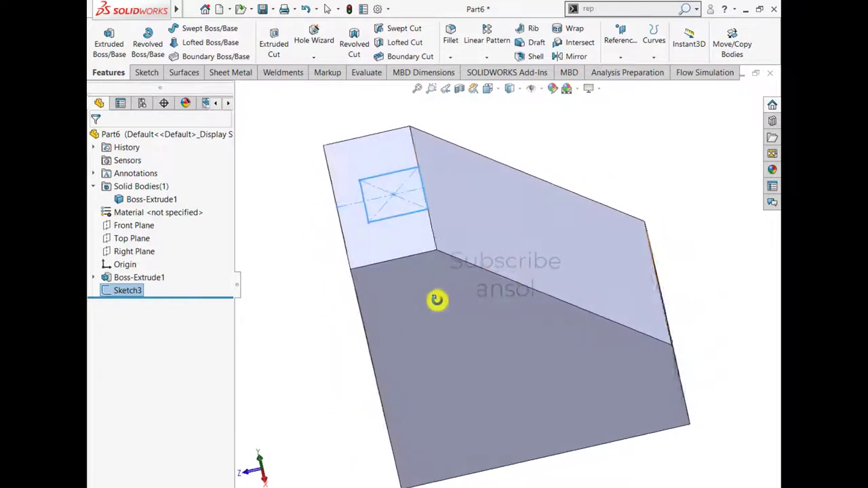
{"action": "mouse_move", "coordinate": [133, 9]}
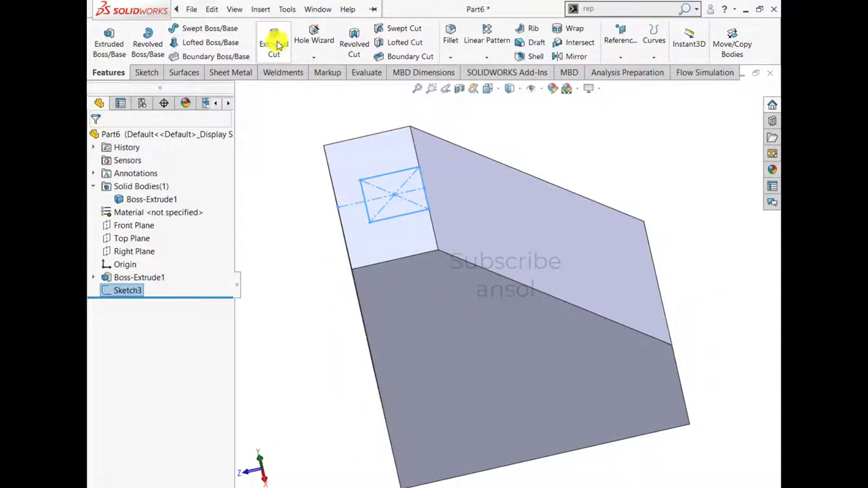
- Extruded-cut the 26 mm square Through All along the model edge direction to form the slot
{"action": "left_click", "coordinate": [275, 44]}
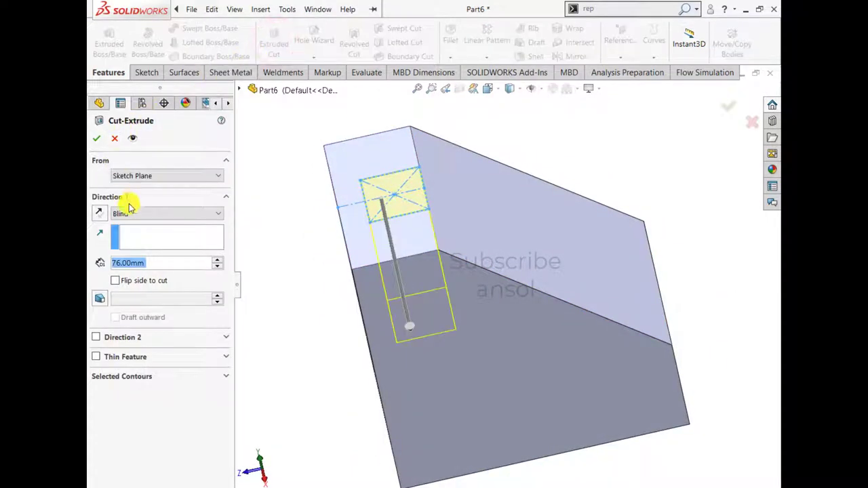
{"action": "left_click", "coordinate": [138, 239]}
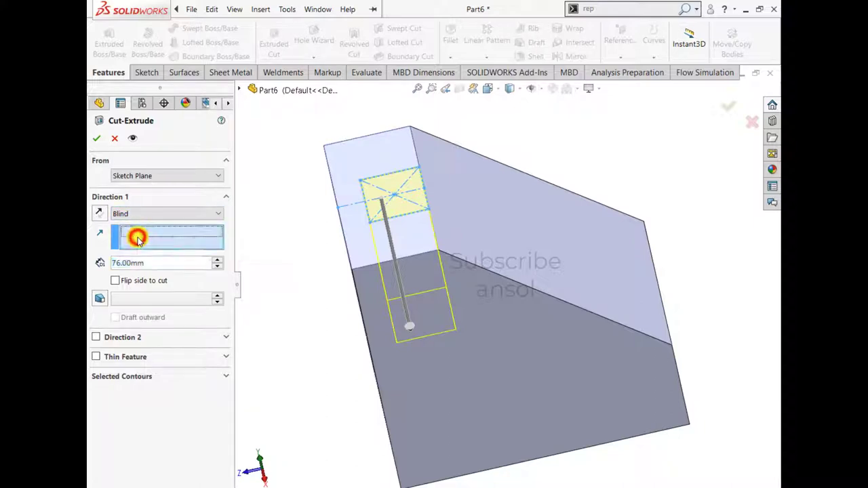
{"action": "left_click", "coordinate": [505, 280]}
{"action": "left_click", "coordinate": [155, 212]}
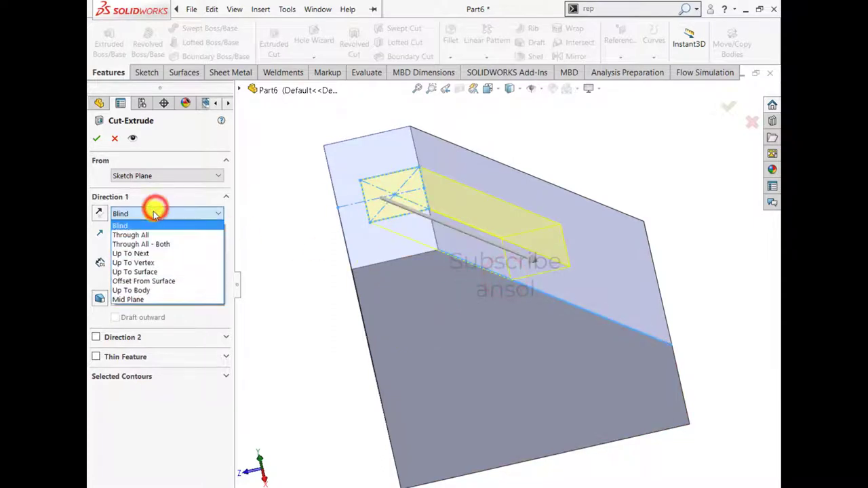
{"action": "left_click", "coordinate": [135, 234]}
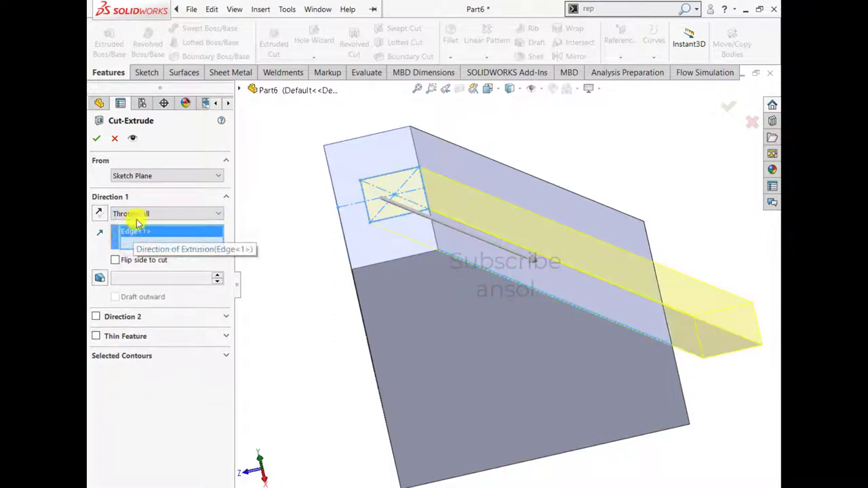
{"action": "left_click", "coordinate": [97, 141]}
{"action": "mouse_move", "coordinate": [295, 280]}
{"action": "middle_mouse_down"}
{"action": "mouse_move", "coordinate": [339, 320]}
{"action": "mouse_move", "coordinate": [387, 332]}
{"action": "mouse_move", "coordinate": [438, 271]}
{"action": "mouse_move", "coordinate": [367, 288]}
{"action": "mouse_move", "coordinate": [362, 305]}
{"action": "mouse_move", "coordinate": [613, 231]}
{"action": "mouse_move", "coordinate": [542, 257]}
{"action": "mouse_move", "coordinate": [479, 233]}
{"action": "middle_mouse_up"}
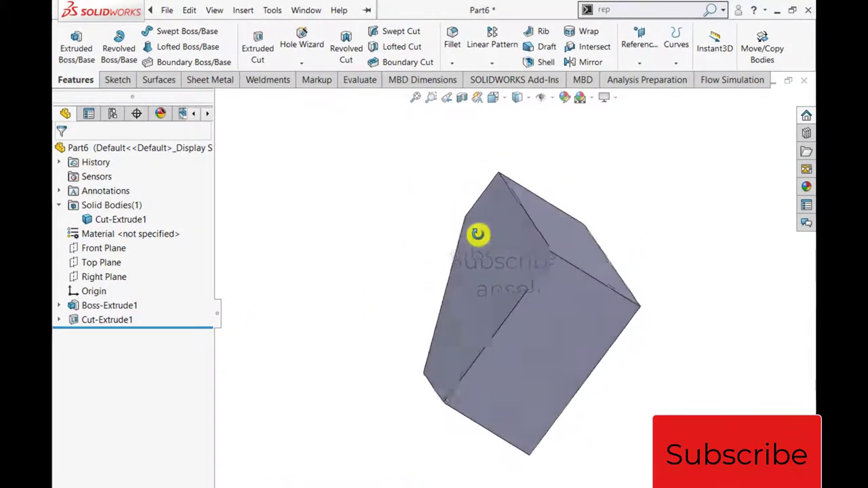
- Sketch on the selected face a four-line rectangle extending left from the block's top-left corner
{"action": "left_click", "coordinate": [553, 346]}
{"action": "left_click", "coordinate": [606, 313]}
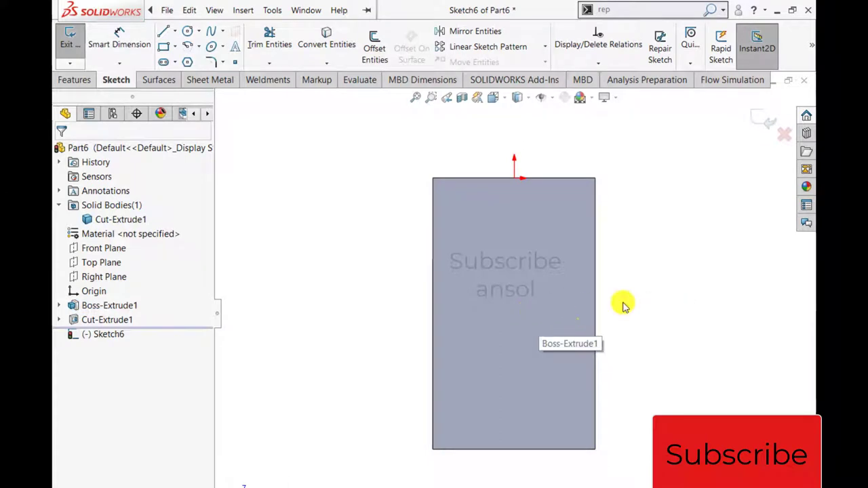
{"action": "left_click", "coordinate": [162, 33]}
{"action": "left_click", "coordinate": [433, 179]}
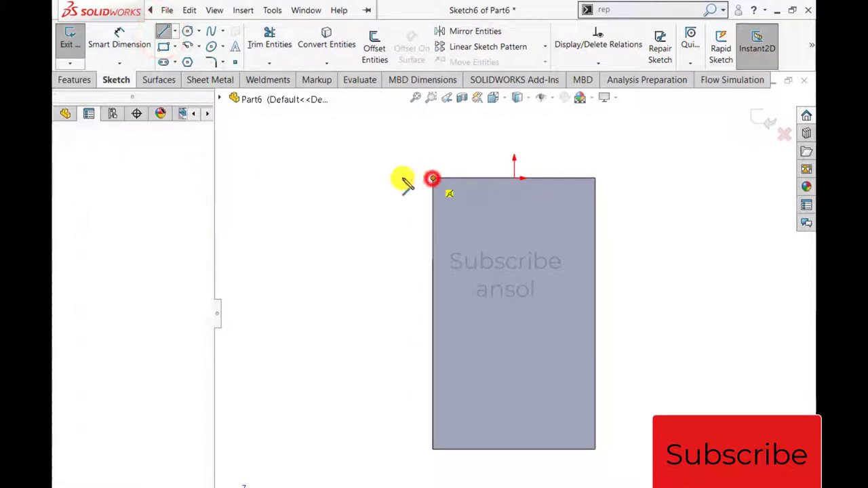
{"action": "left_click", "coordinate": [344, 178]}
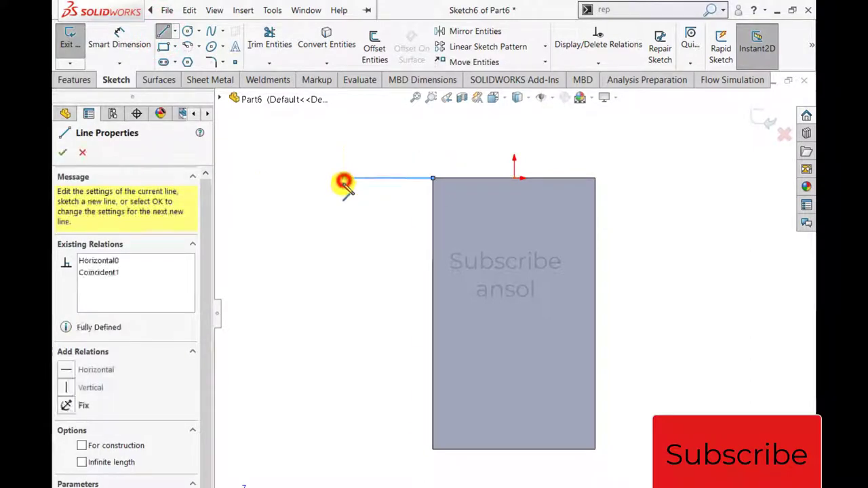
{"action": "left_click", "coordinate": [343, 248]}
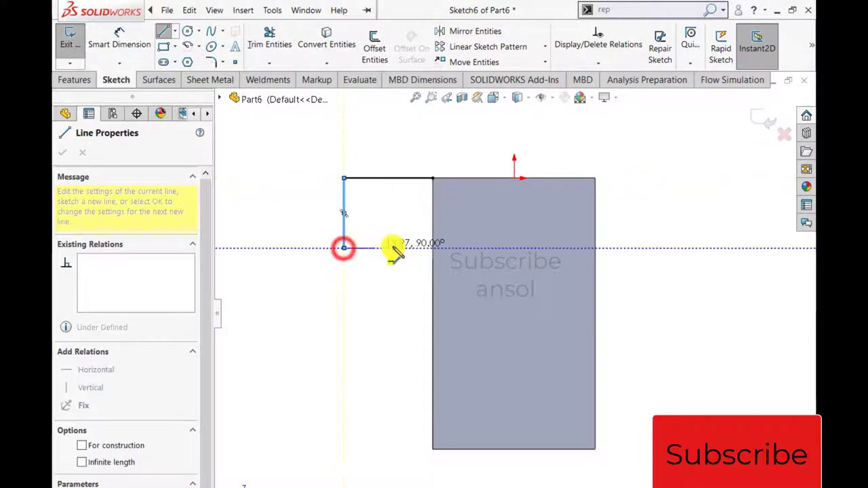
{"action": "left_click", "coordinate": [432, 248]}
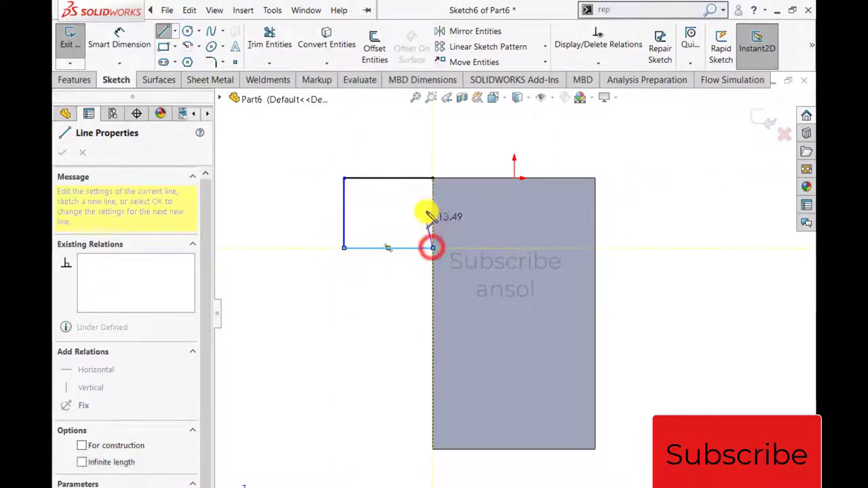
{"action": "left_click", "coordinate": [433, 179]}
{"action": "key", "text": "Escape"}
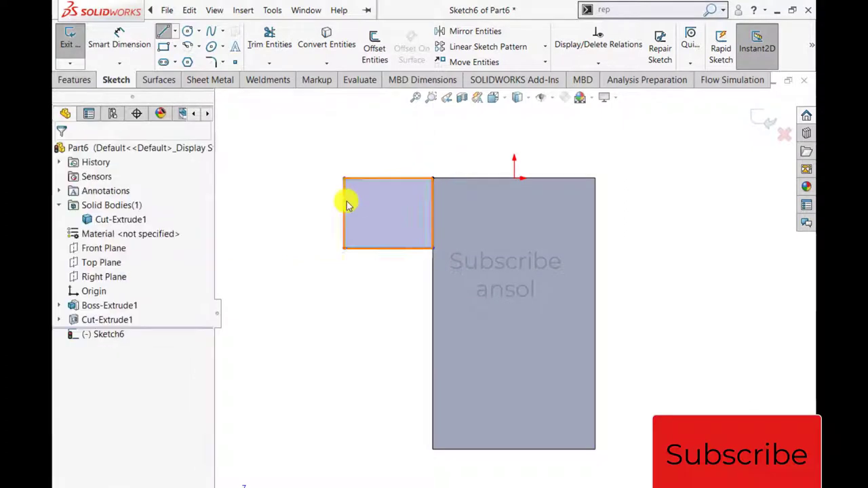
- Convert the rectangle's left line to a construction line
{"action": "left_click", "coordinate": [343, 217]}
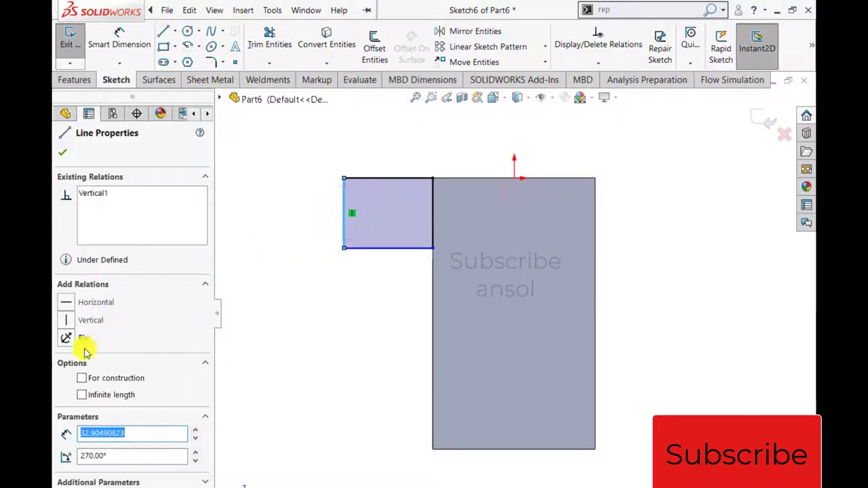
{"action": "left_click", "coordinate": [83, 381]}
{"action": "left_click", "coordinate": [62, 153]}
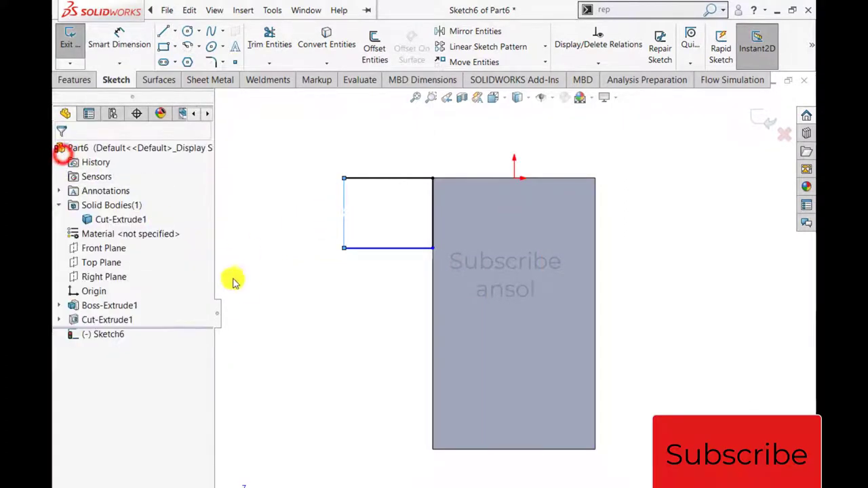
{"action": "left_click", "coordinate": [246, 287]}
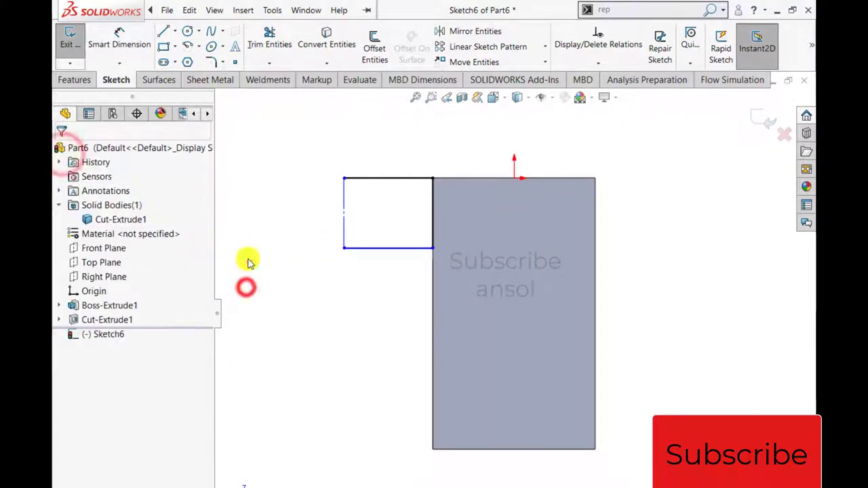
- Dimension the construction line 89 mm from the origin and the rectangle's height to 76 mm, then zoom to fit
{"action": "left_click", "coordinate": [117, 37]}
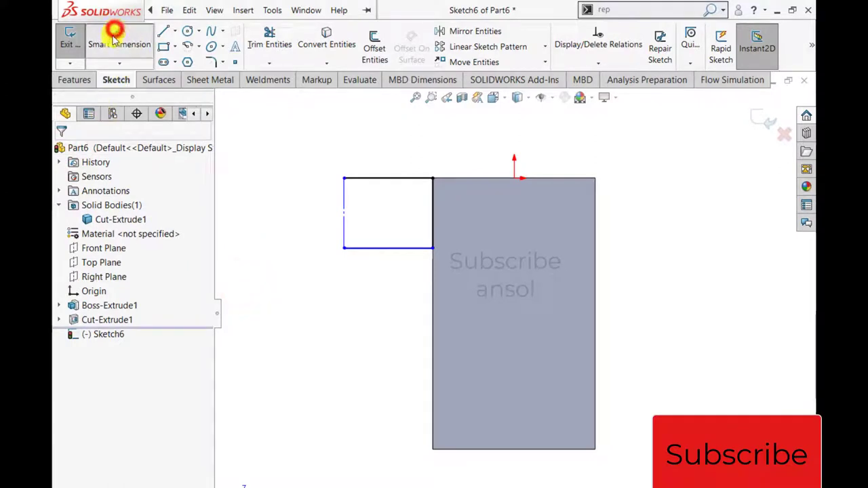
{"action": "left_click", "coordinate": [344, 207]}
{"action": "left_click", "coordinate": [514, 177]}
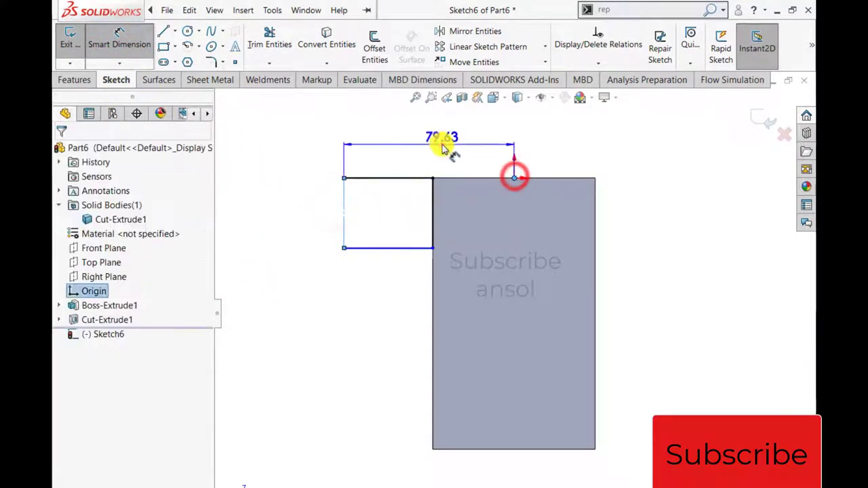
{"action": "left_click", "coordinate": [442, 148]}
{"action": "type", "text": "89"}
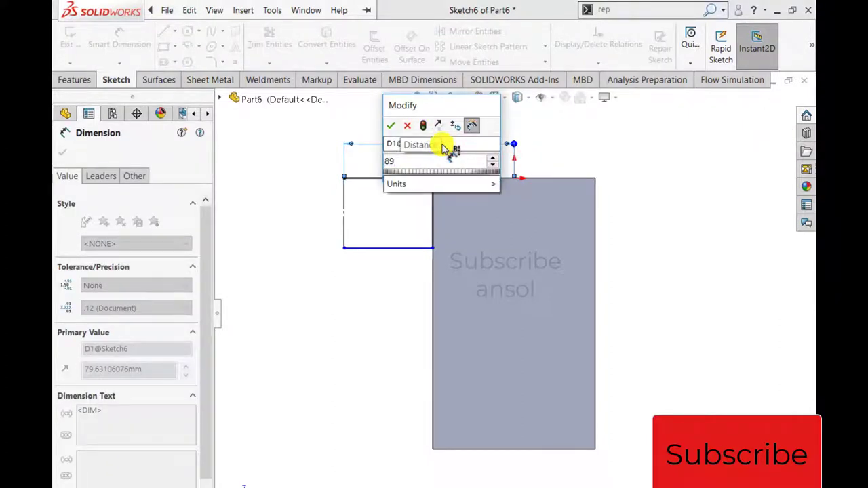
{"action": "key", "text": "Return"}
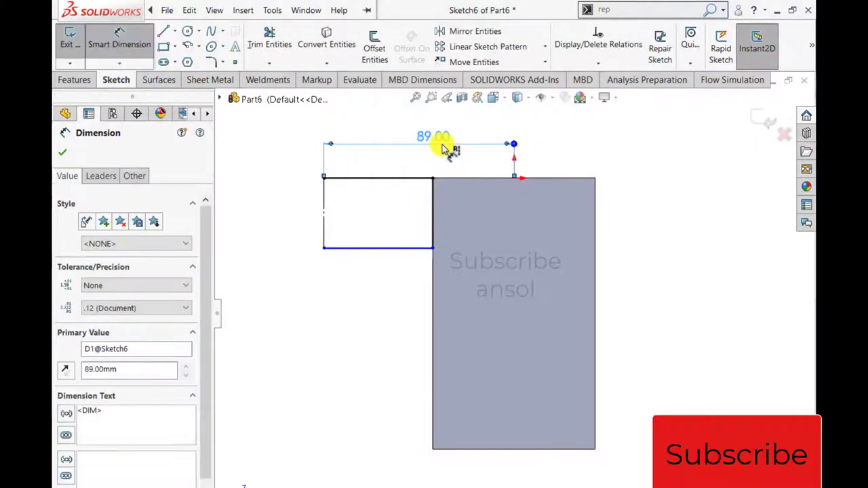
{"action": "left_click", "coordinate": [324, 226]}
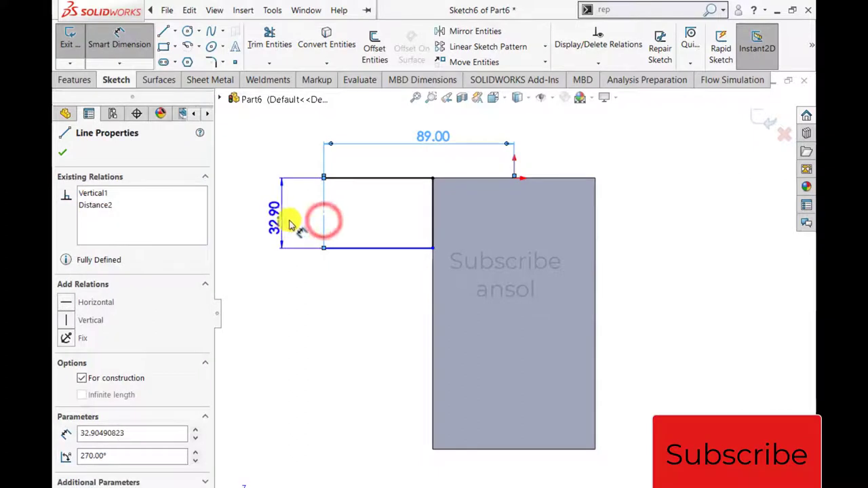
{"action": "left_click", "coordinate": [377, 313]}
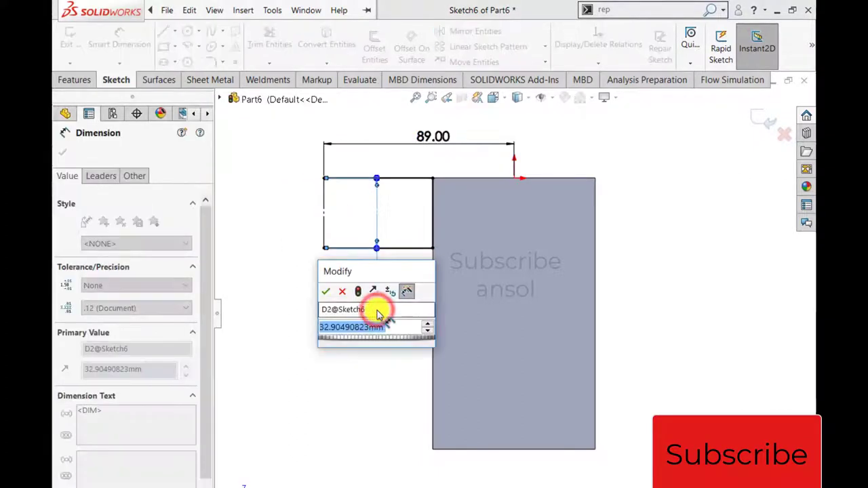
{"action": "type", "text": "76"}
{"action": "key", "text": "Return"}
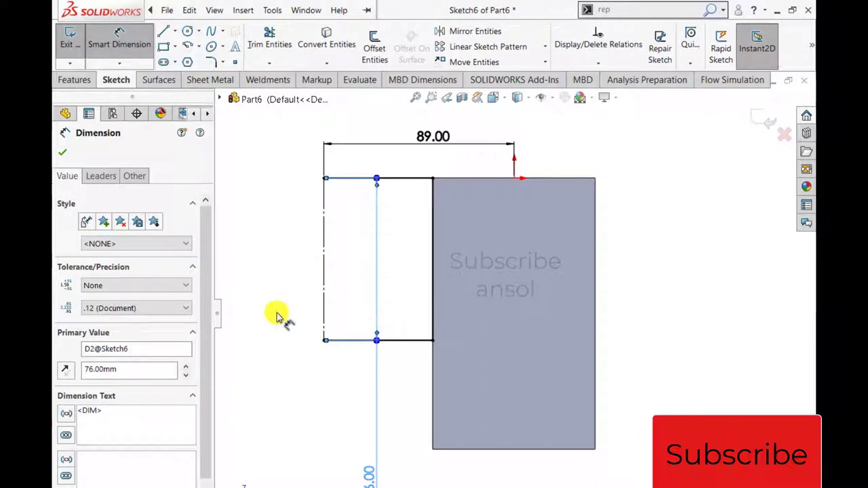
{"action": "left_click", "coordinate": [59, 155]}
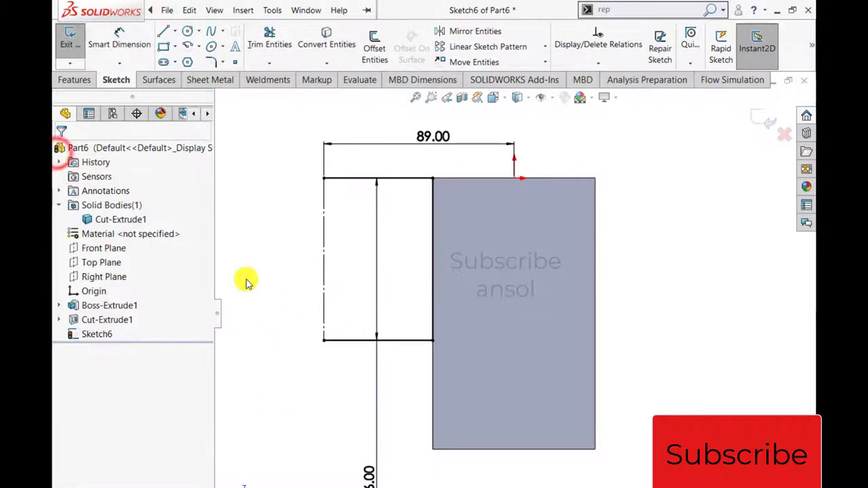
{"action": "key", "text": "f"}
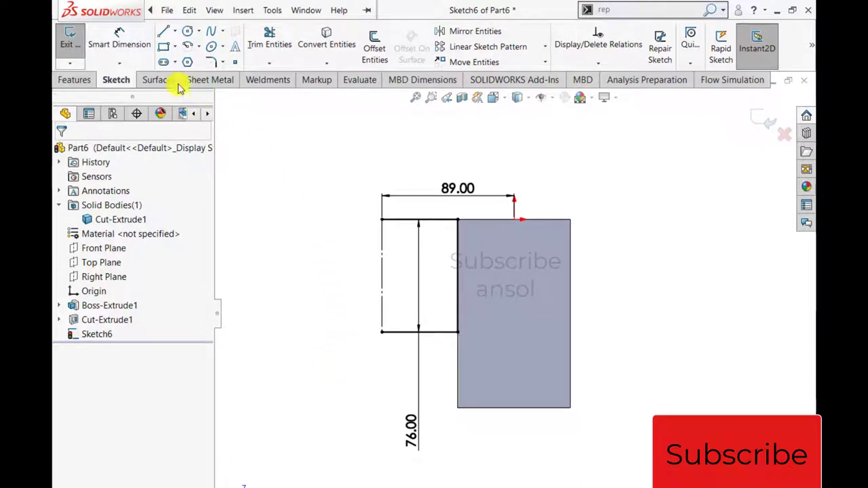
- Draw a 180° centerpoint arc on the left edge to round the sketch's end
{"action": "left_click", "coordinate": [188, 49]}
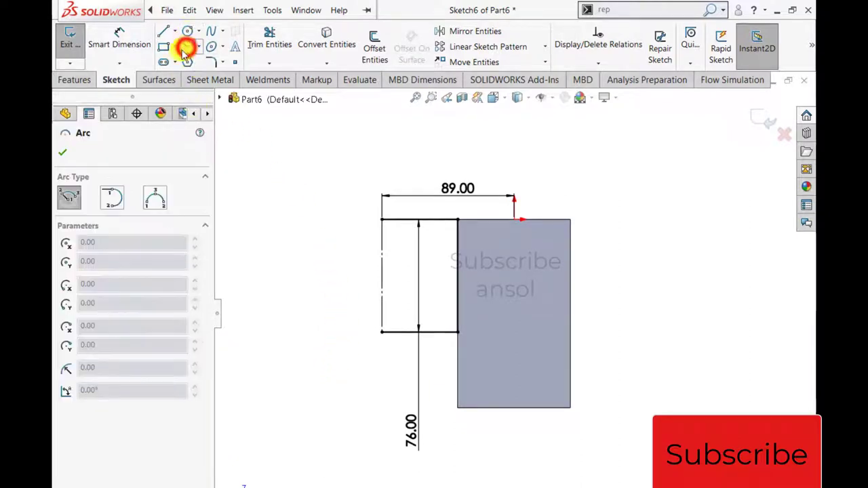
{"action": "left_click", "coordinate": [382, 276]}
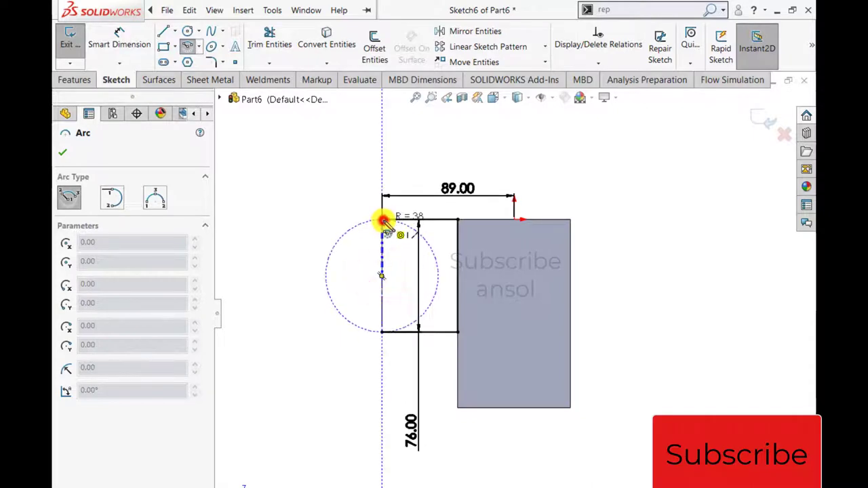
{"action": "left_click", "coordinate": [383, 220]}
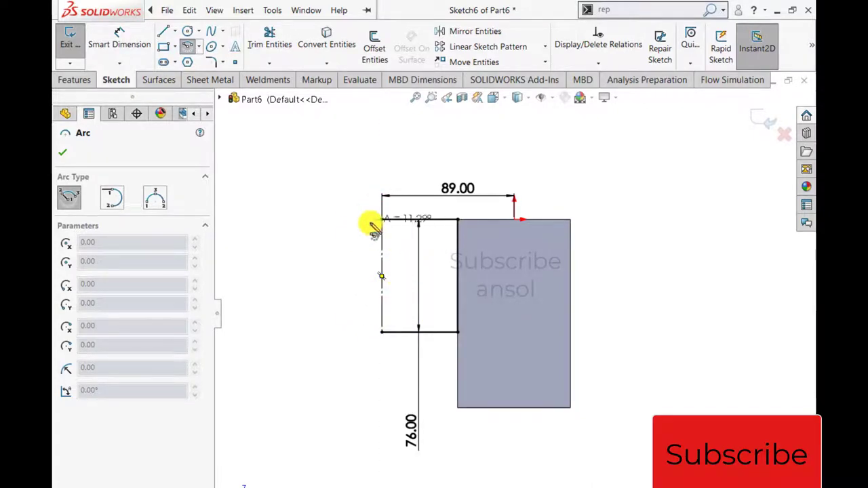
{"action": "left_click", "coordinate": [382, 332]}
{"action": "left_click", "coordinate": [64, 156]}
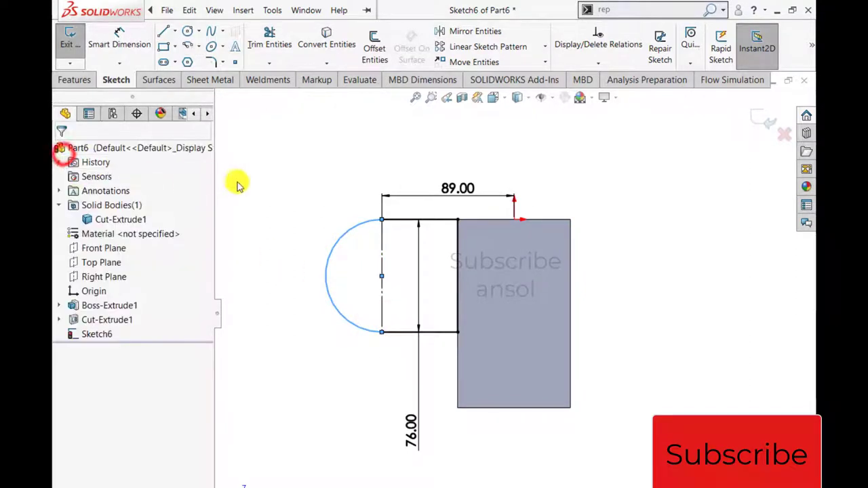
- Add a circle at the arc's centre and dimension its diameter to 36 mm
{"action": "left_click", "coordinate": [189, 33]}
{"action": "left_click", "coordinate": [382, 275]}
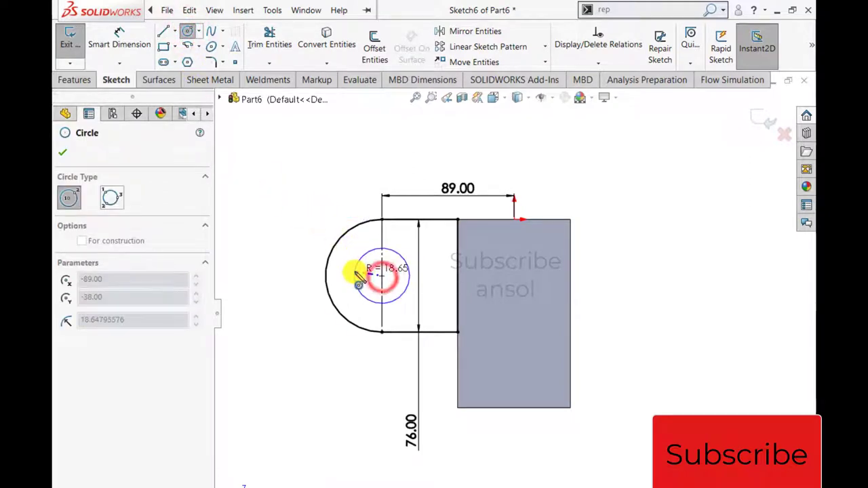
{"action": "left_click", "coordinate": [354, 274]}
{"action": "left_click", "coordinate": [63, 152]}
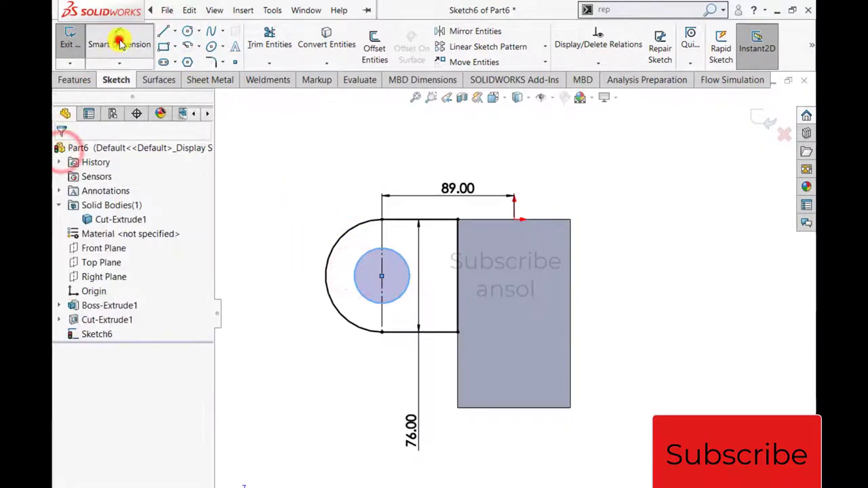
{"action": "left_click", "coordinate": [119, 42]}
{"action": "left_click", "coordinate": [359, 292]}
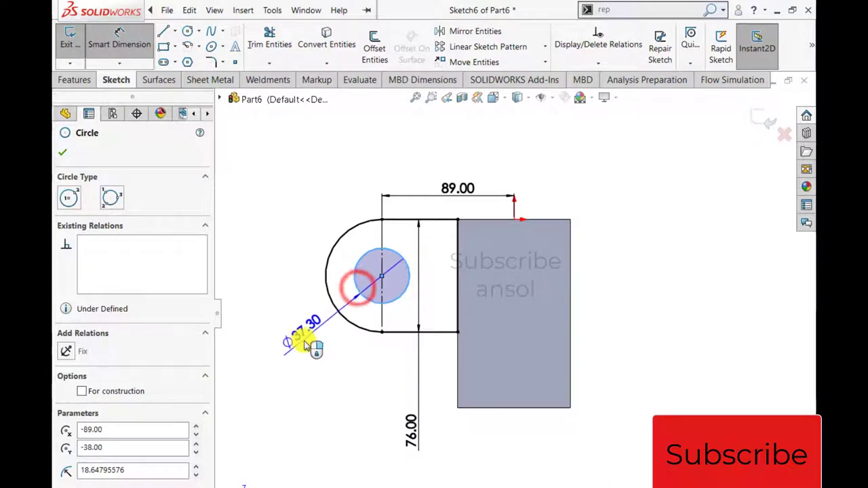
{"action": "left_click", "coordinate": [296, 342]}
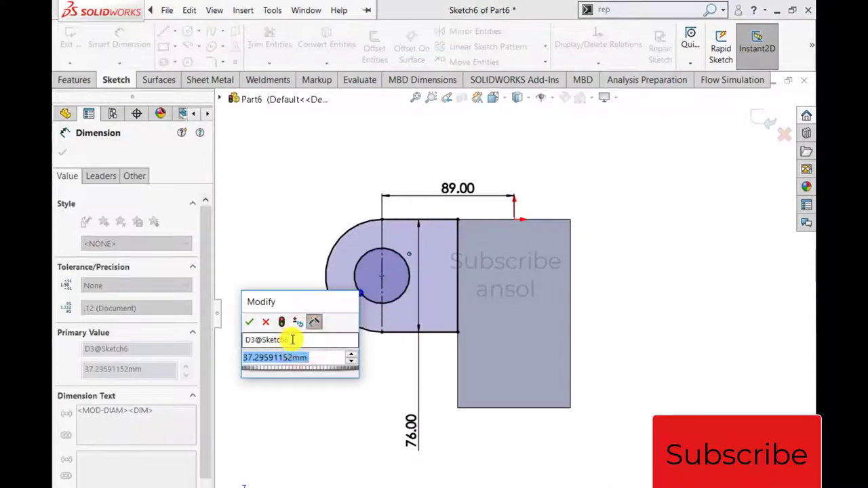
{"action": "type", "text": "36"}
{"action": "key", "text": "Return"}
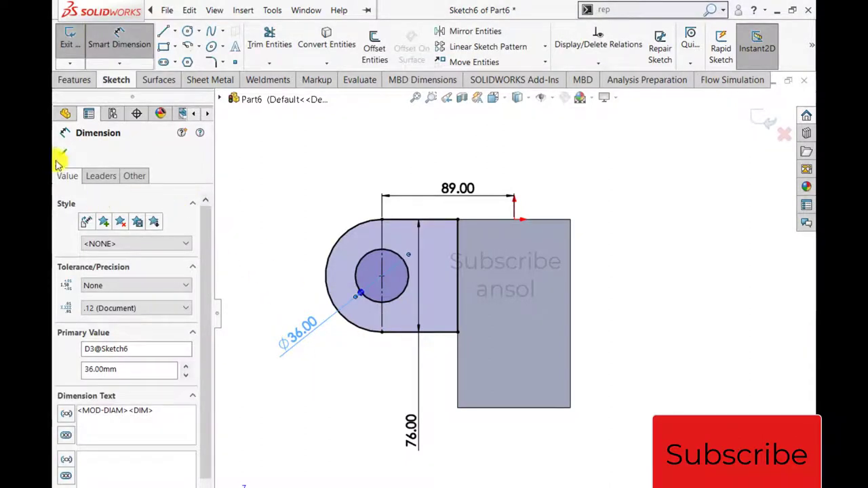
{"action": "left_click", "coordinate": [60, 157]}
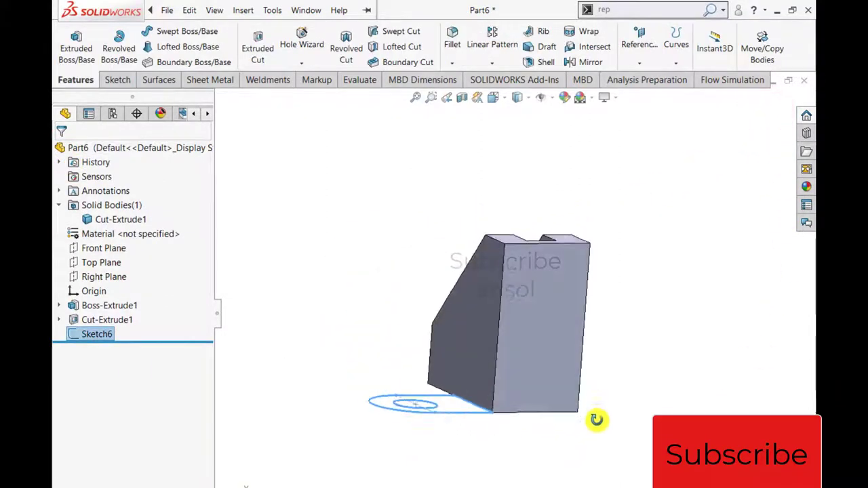
- Extrude the rounded sketch 26 mm in the reversed direction to form the holed lug
{"action": "left_click", "coordinate": [79, 47]}
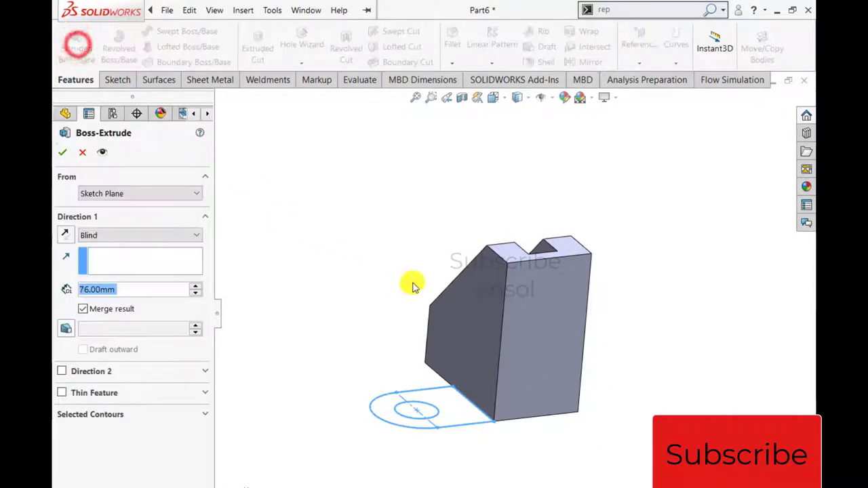
{"action": "left_click", "coordinate": [65, 234]}
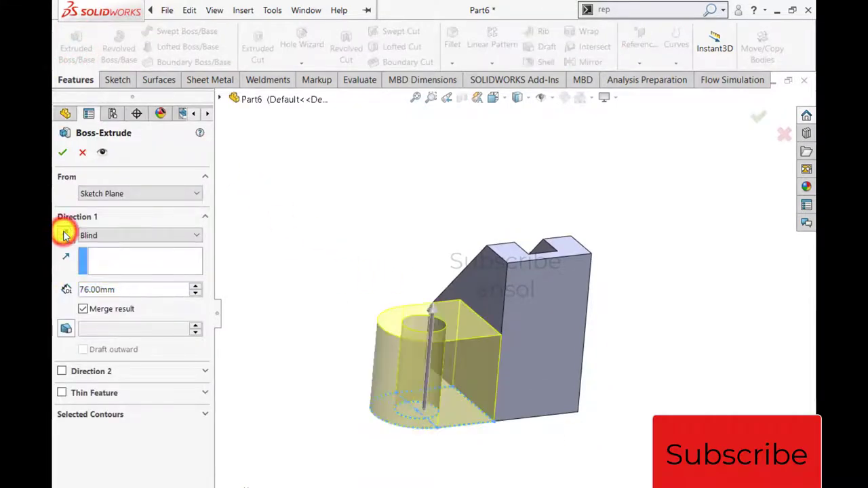
{"action": "type", "text": "26"}
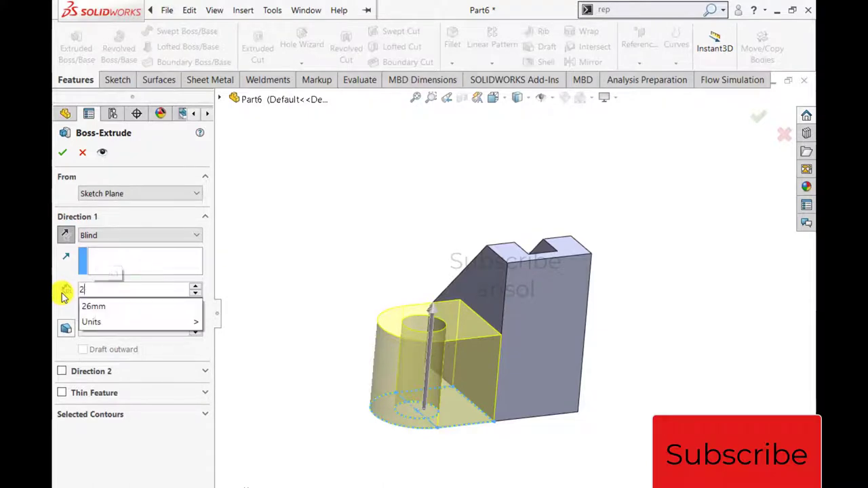
{"action": "key", "text": "Return"}
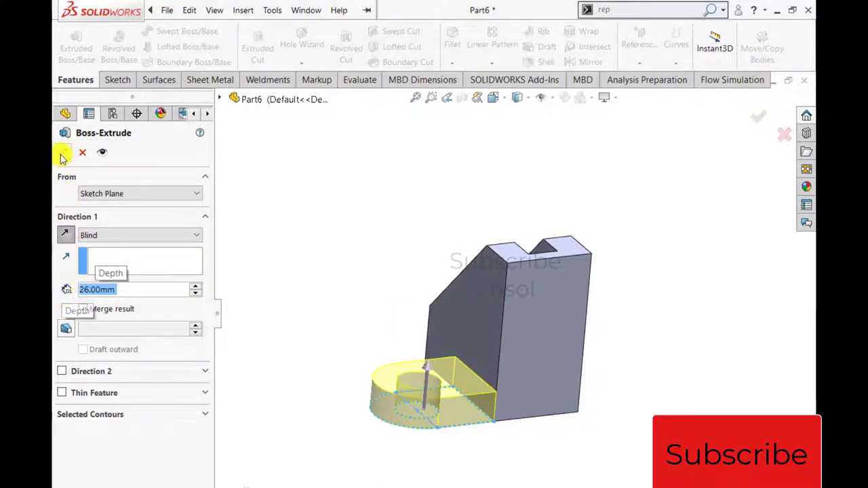
{"action": "left_click", "coordinate": [63, 155]}
{"action": "mouse_move", "coordinate": [349, 227]}
{"action": "middle_mouse_down"}
{"action": "mouse_move", "coordinate": [387, 219]}
{"action": "mouse_move", "coordinate": [475, 232]}
{"action": "mouse_move", "coordinate": [474, 311]}
{"action": "mouse_move", "coordinate": [513, 228]}
{"action": "mouse_move", "coordinate": [533, 287]}
{"action": "middle_mouse_up"}
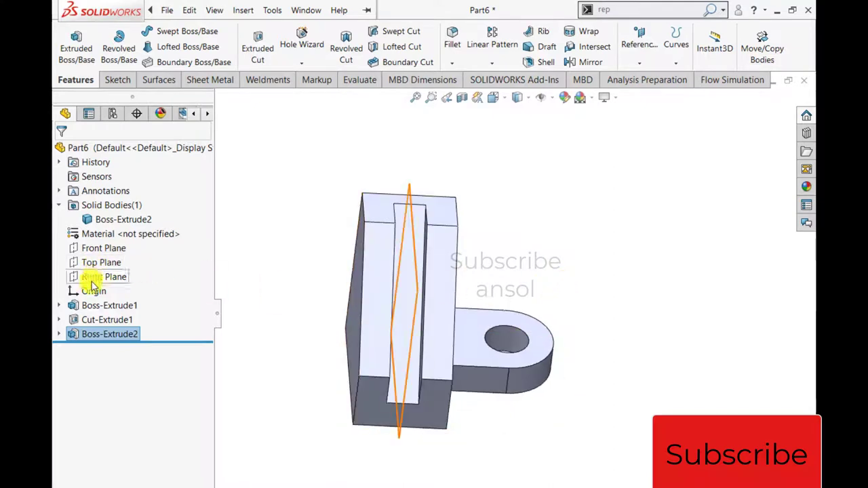
- Mirror Boss-Extrude2 about the Right Plane to create the opposite lug
{"action": "left_click", "coordinate": [115, 335]}
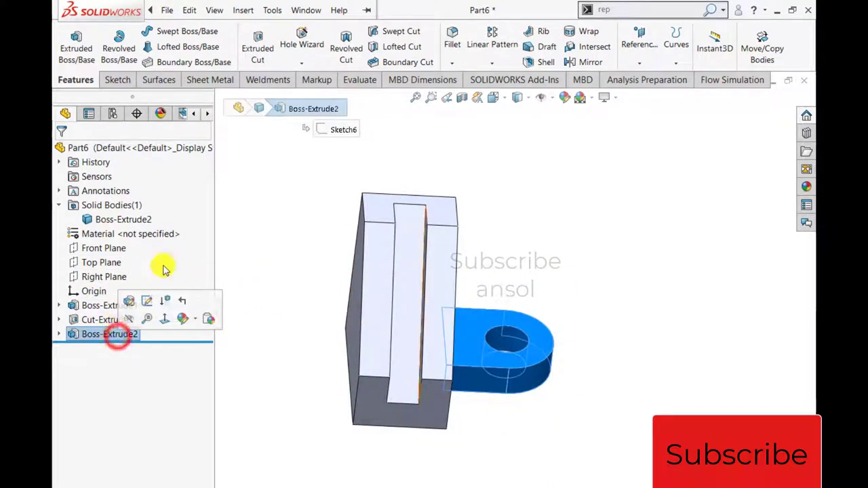
{"action": "left_click", "coordinate": [493, 65]}
{"action": "left_click", "coordinate": [498, 109]}
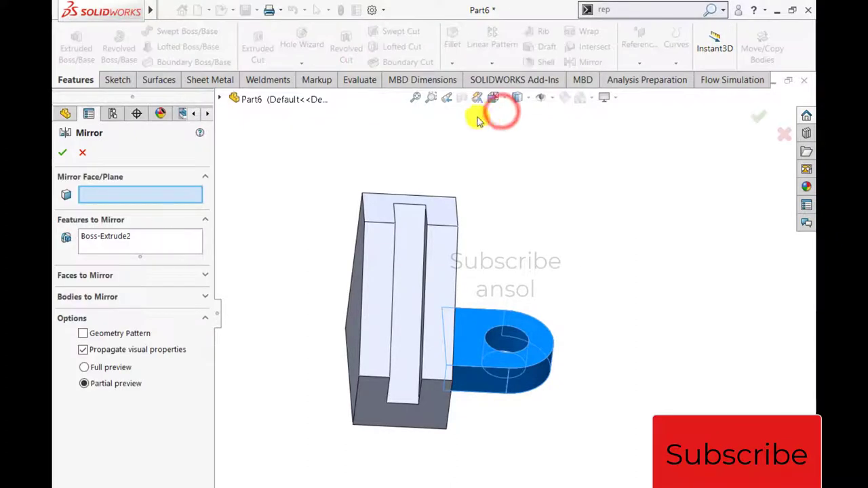
{"action": "left_click", "coordinate": [217, 98]}
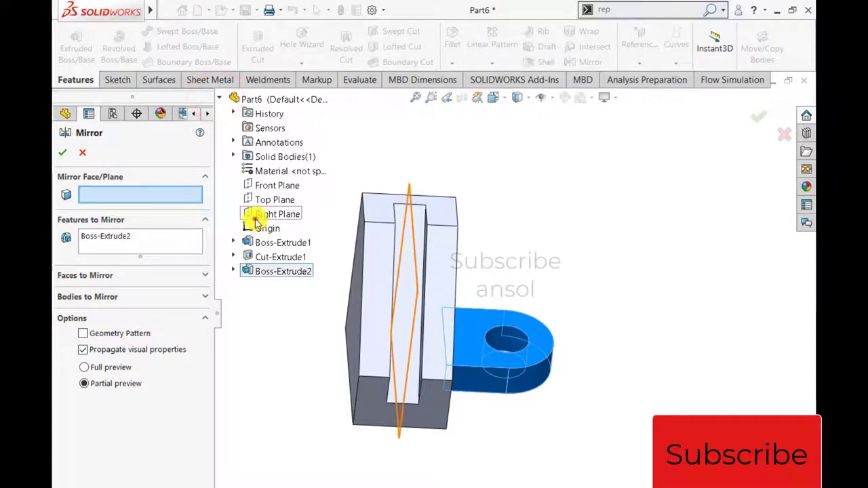
{"action": "left_click", "coordinate": [256, 217]}
{"action": "left_click", "coordinate": [65, 155]}
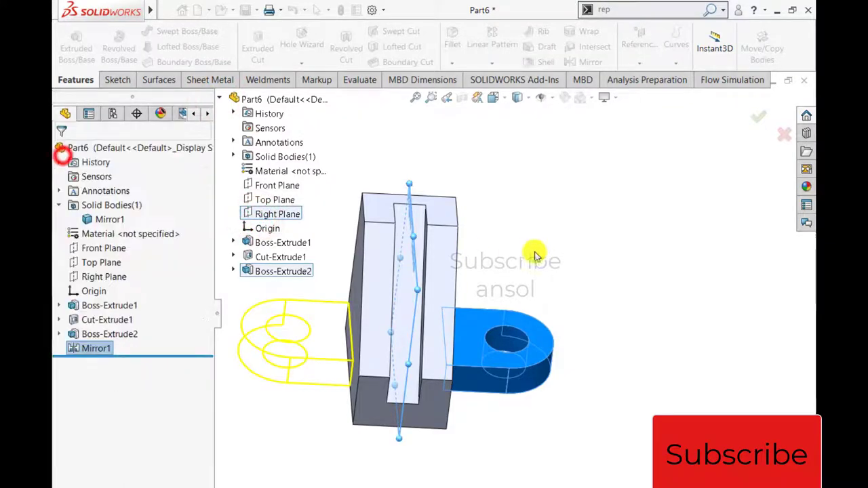
{"action": "mouse_move", "coordinate": [604, 244]}
{"action": "middle_mouse_down"}
{"action": "mouse_move", "coordinate": [549, 201]}
{"action": "mouse_move", "coordinate": [594, 285]}
{"action": "mouse_move", "coordinate": [382, 310]}
{"action": "mouse_move", "coordinate": [329, 306]}
{"action": "mouse_move", "coordinate": [441, 240]}
{"action": "mouse_move", "coordinate": [416, 320]}
{"action": "mouse_move", "coordinate": [343, 329]}
{"action": "mouse_move", "coordinate": [355, 375]}
{"action": "mouse_move", "coordinate": [382, 363]}
{"action": "mouse_move", "coordinate": [481, 387]}
{"action": "mouse_move", "coordinate": [380, 393]}
{"action": "middle_mouse_up"}
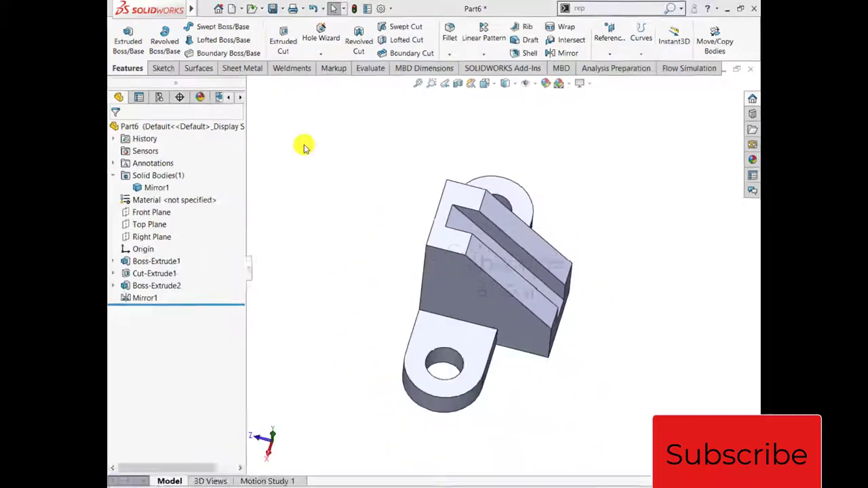
- Start a sketch on the lug's top face and draw a circle centred on the right hole
{"action": "left_click", "coordinate": [446, 378]}
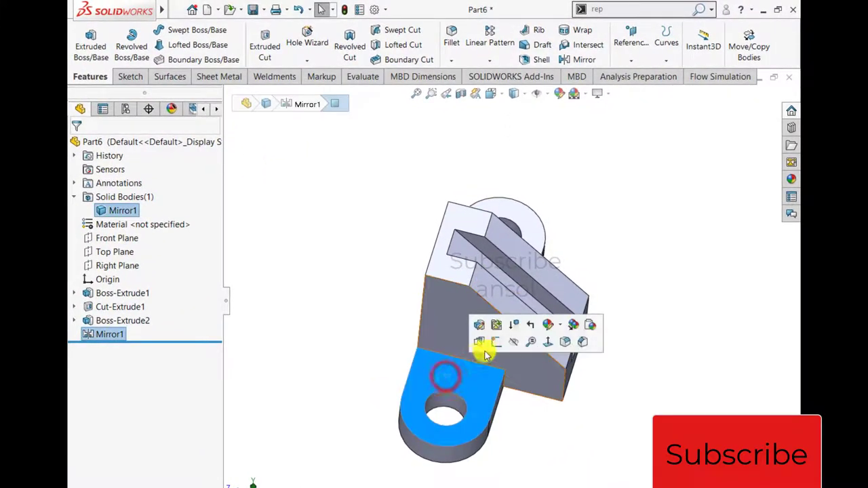
{"action": "left_click", "coordinate": [495, 343]}
{"action": "left_click", "coordinate": [370, 463]}
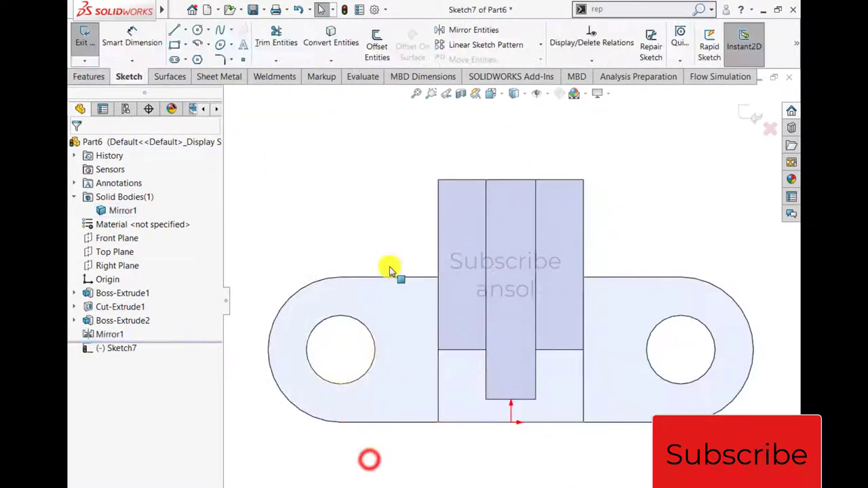
{"action": "left_click", "coordinate": [196, 30]}
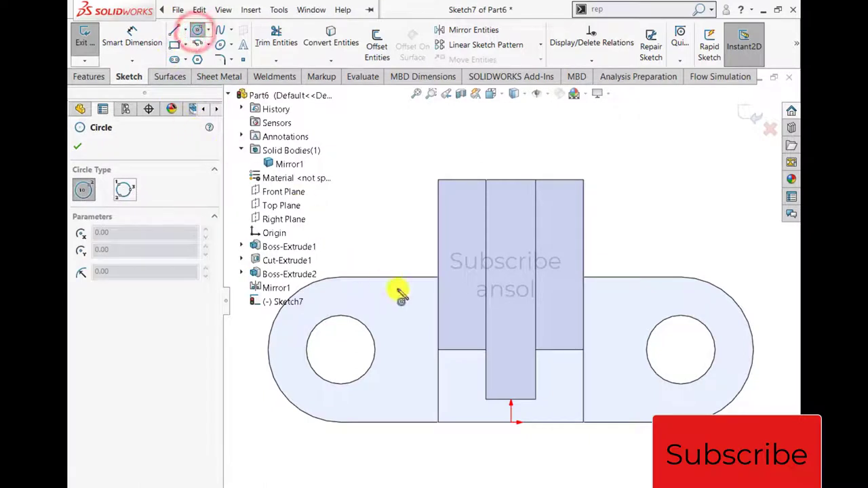
{"action": "left_click", "coordinate": [680, 350]}
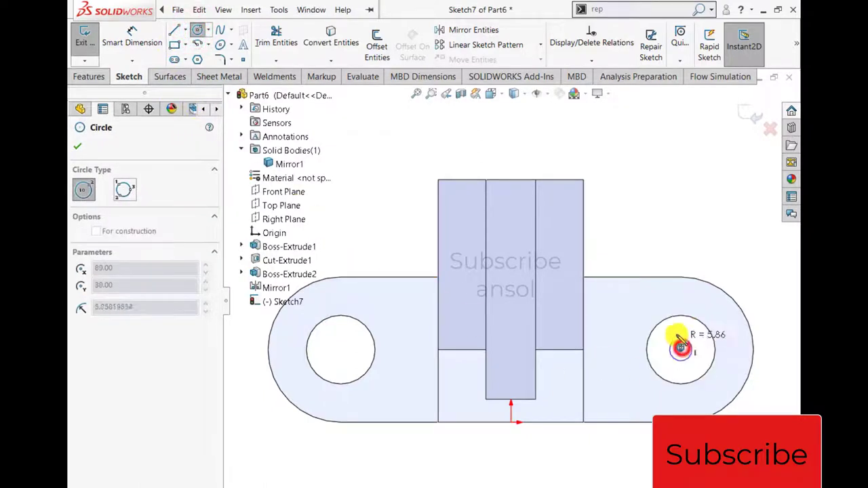
{"action": "left_click", "coordinate": [677, 301]}
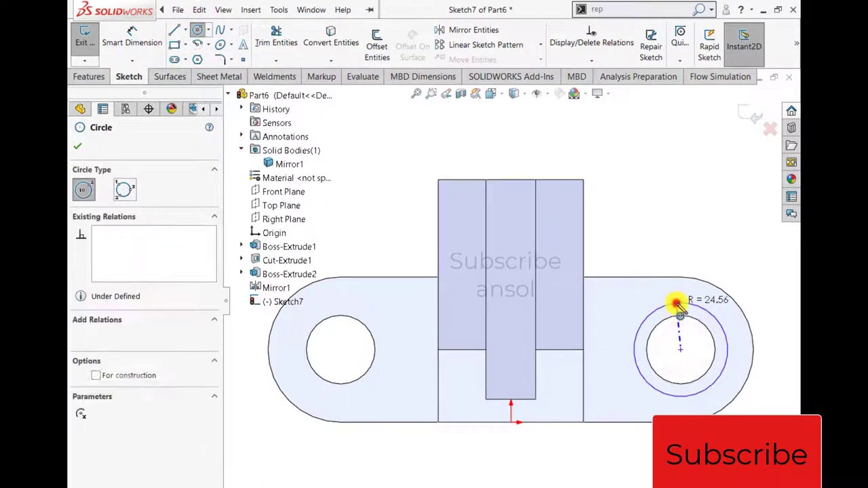
- Dimension the circle to Ø57 mm, exit the sketch and orbit to a 3D view
{"action": "left_click", "coordinate": [134, 41]}
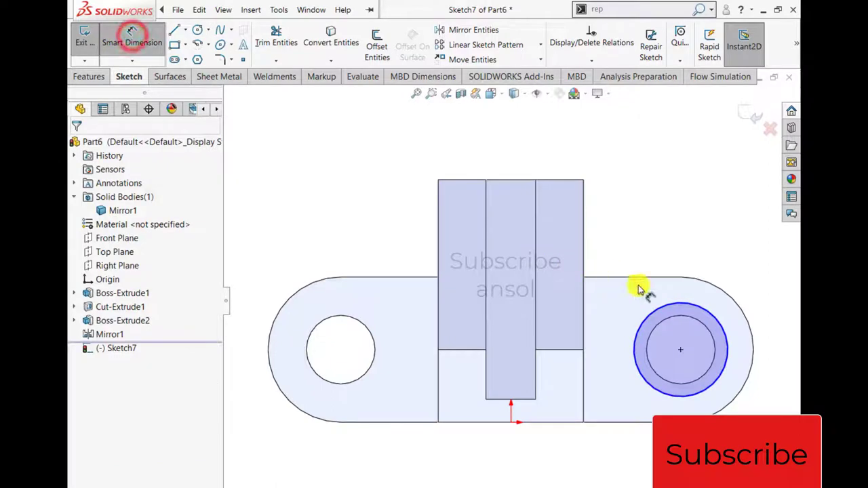
{"action": "left_click", "coordinate": [696, 308]}
{"action": "left_click", "coordinate": [718, 245]}
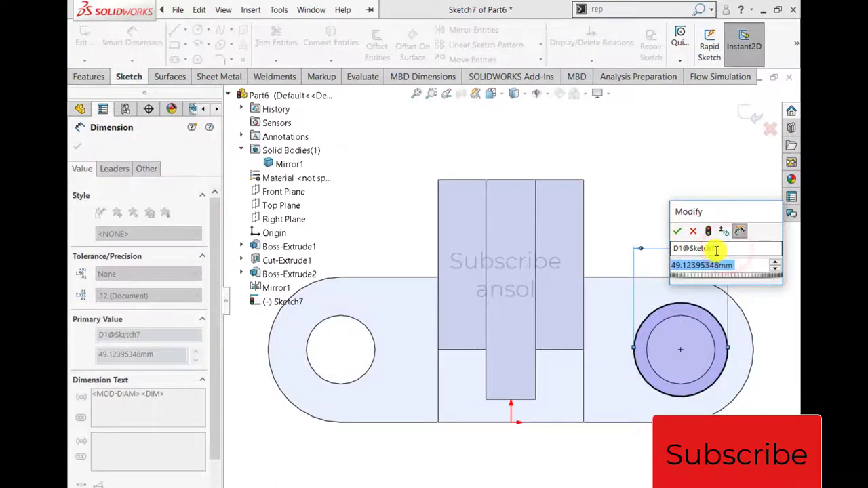
{"action": "type", "text": "57"}
{"action": "key", "text": "Return"}
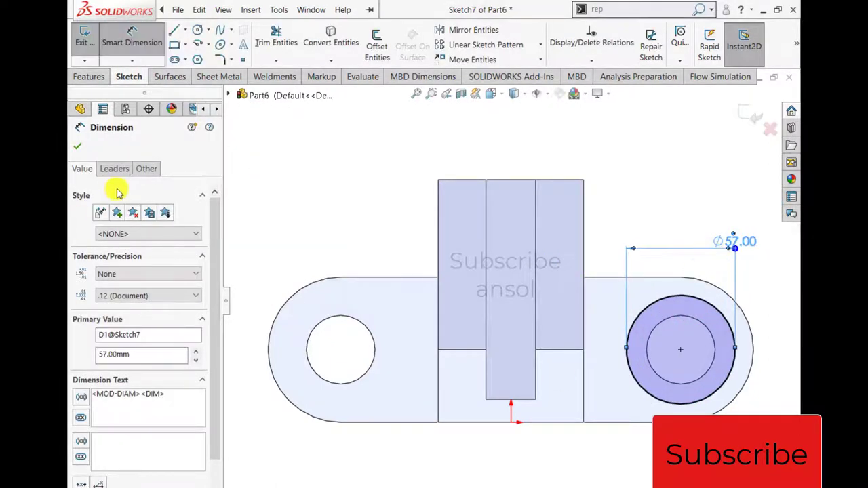
{"action": "key", "text": "Escape"}
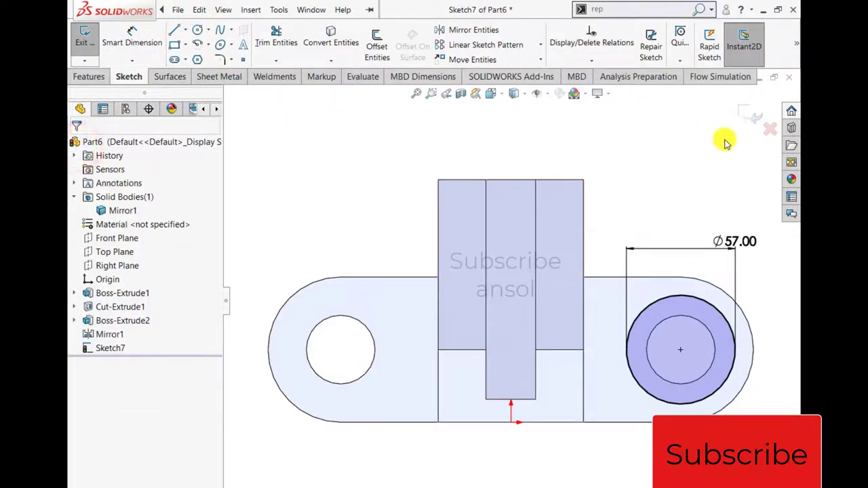
{"action": "left_click", "coordinate": [748, 117]}
{"action": "mouse_move", "coordinate": [474, 285]}
{"action": "middle_mouse_down"}
{"action": "mouse_move", "coordinate": [447, 255]}
{"action": "mouse_move", "coordinate": [456, 252]}
{"action": "middle_mouse_up"}
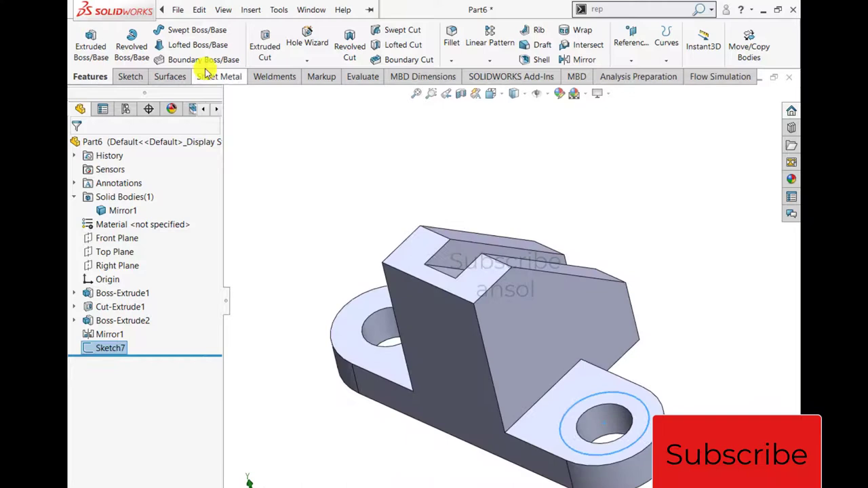
- Extrude-cut the Ø57 circle blind into the right lug to counterbore its hole
{"action": "left_click", "coordinate": [266, 34]}
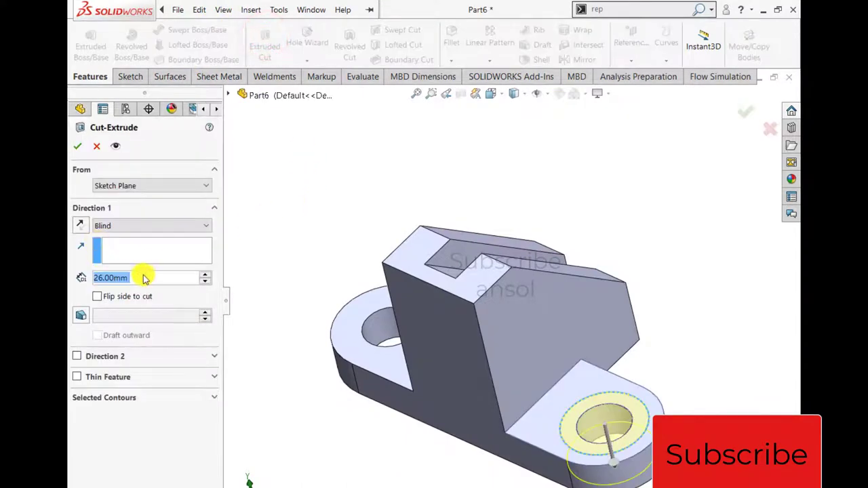
{"action": "type", "text": "10"}
{"action": "key", "text": "Return"}
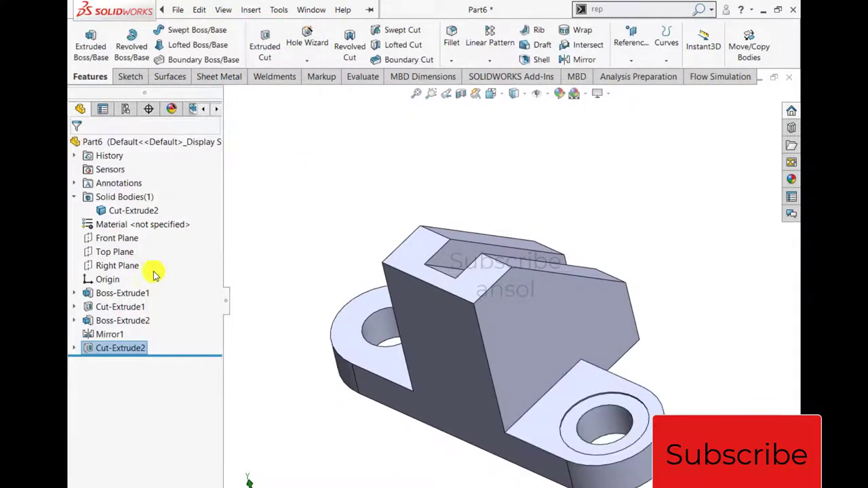
{"action": "left_click", "coordinate": [122, 348]}
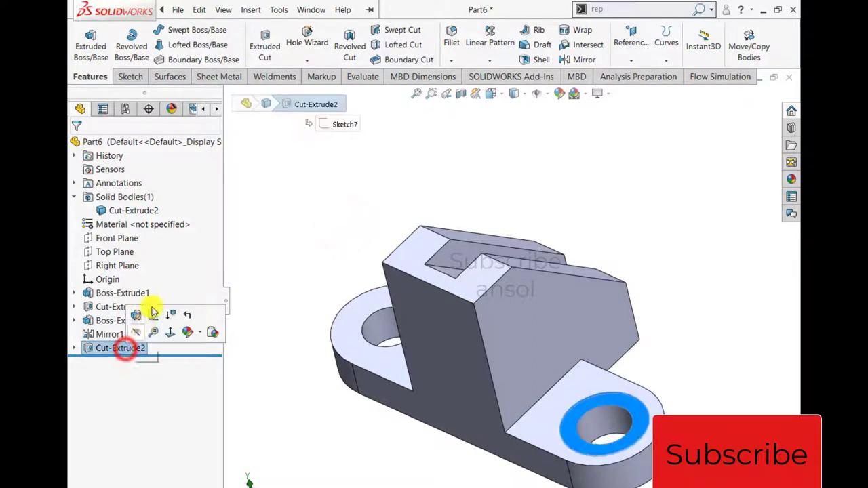
- Mirror Cut-Extrude2 about the Right Plane onto the left lug
{"action": "left_click", "coordinate": [490, 64]}
{"action": "left_click", "coordinate": [495, 103]}
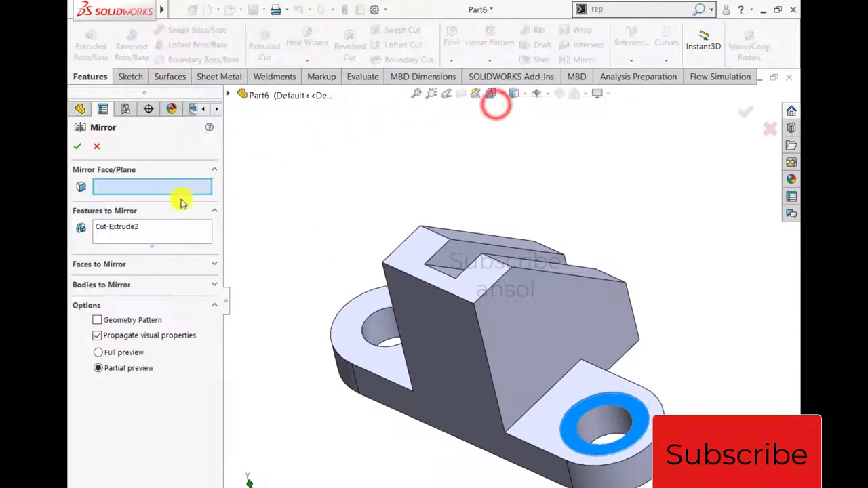
{"action": "left_click", "coordinate": [228, 95]}
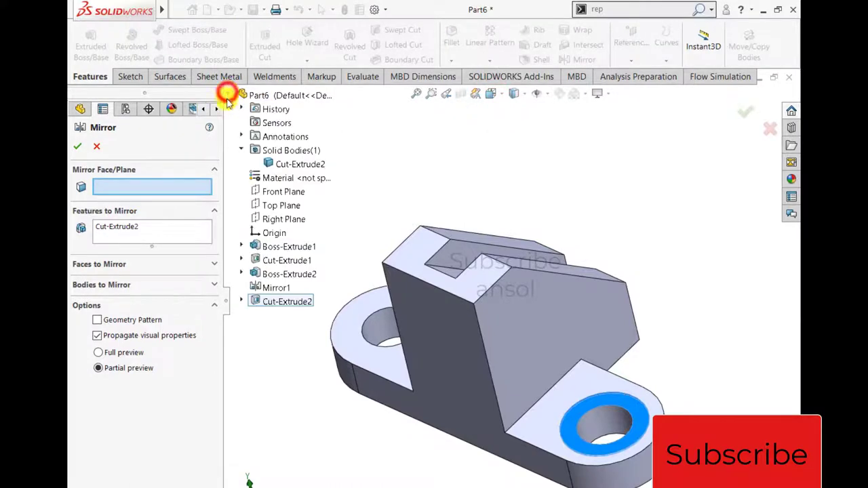
{"action": "left_click", "coordinate": [275, 221]}
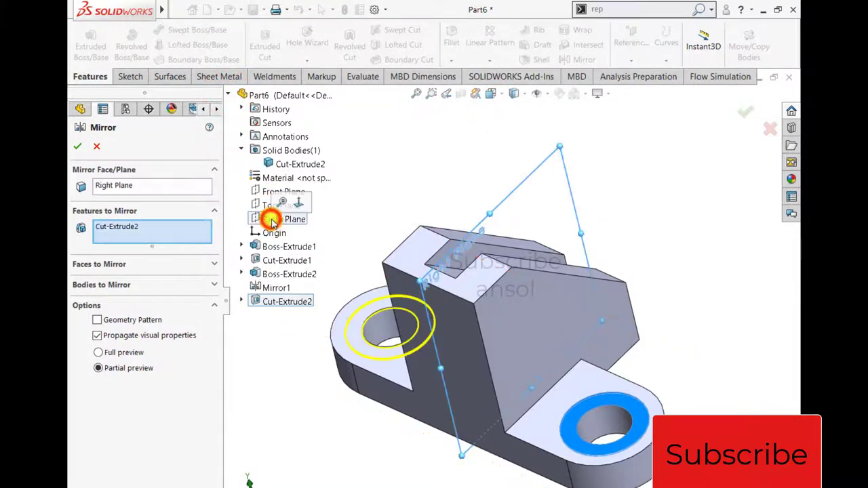
{"action": "left_click", "coordinate": [76, 147]}
{"action": "scroll", "coordinate": [388, 180], "scroll_direction": "down", "scroll_amount": 3}
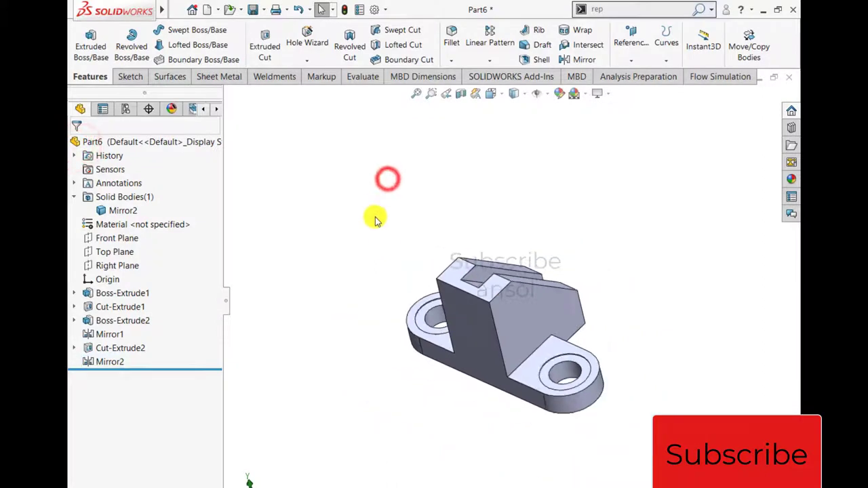
{"action": "mouse_move", "coordinate": [387, 180]}
{"action": "middle_mouse_down"}
{"action": "mouse_move", "coordinate": [509, 204]}
{"action": "mouse_move", "coordinate": [562, 283]}
{"action": "middle_mouse_up"}
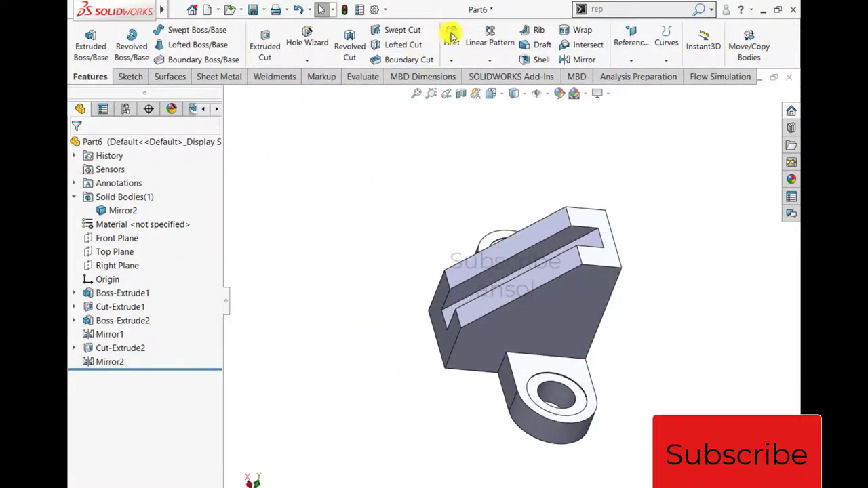
- Select the first four lug edges to round, including the upper lug's edge
{"action": "left_click", "coordinate": [510, 374]}
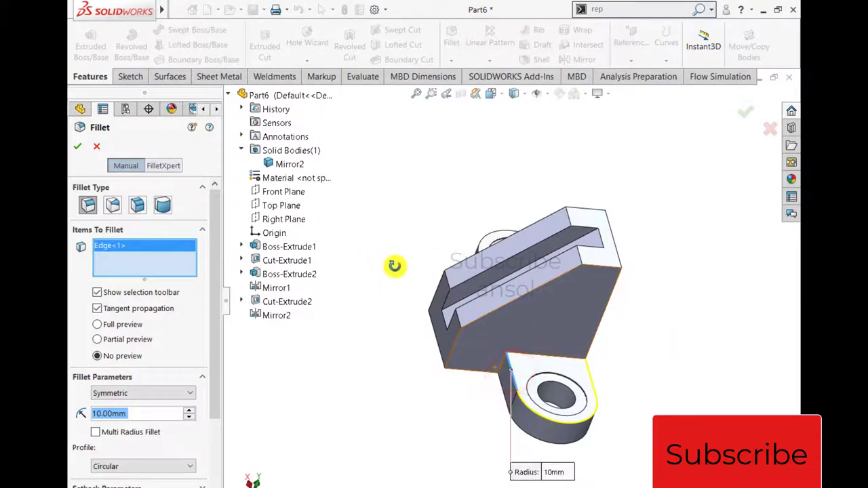
{"action": "middle_click_drag", "start_coordinate": [394, 265], "coordinate": [402, 299]}
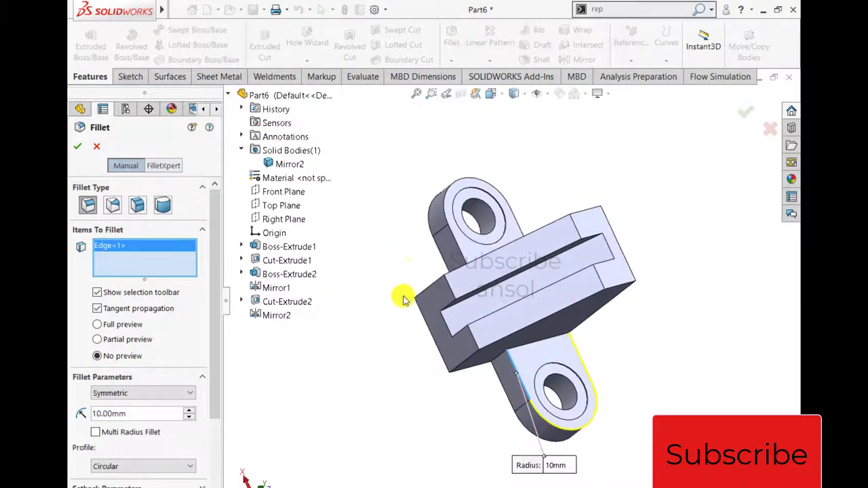
{"action": "left_click", "coordinate": [457, 246]}
{"action": "middle_click_drag", "start_coordinate": [382, 339], "coordinate": [368, 304]}
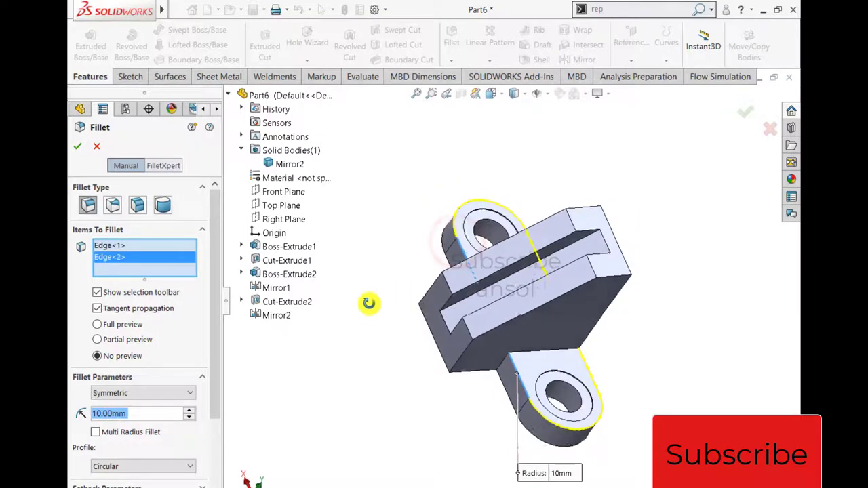
{"action": "left_click", "coordinate": [523, 357]}
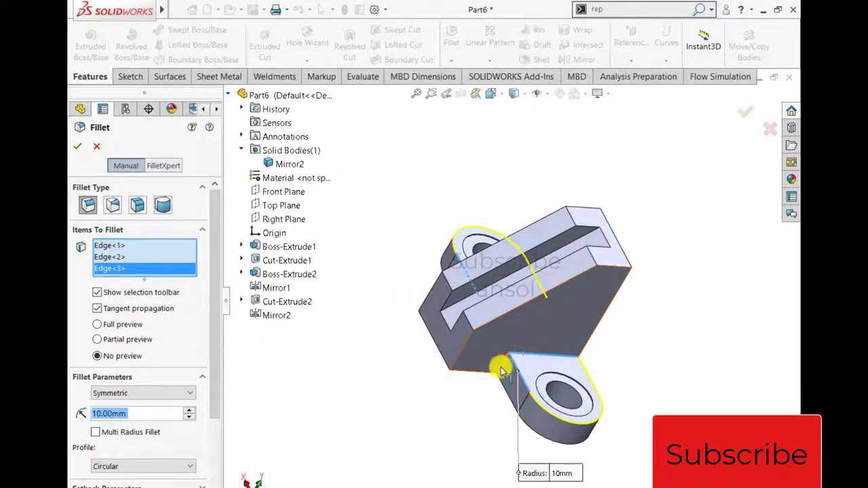
{"action": "left_click", "coordinate": [500, 368]}
- Add the two lug-to-block edges on the back side and apply the fillet radius
{"action": "mouse_move", "coordinate": [470, 398]}
{"action": "middle_mouse_down"}
{"action": "mouse_move", "coordinate": [397, 370]}
{"action": "mouse_move", "coordinate": [527, 412]}
{"action": "middle_mouse_up"}
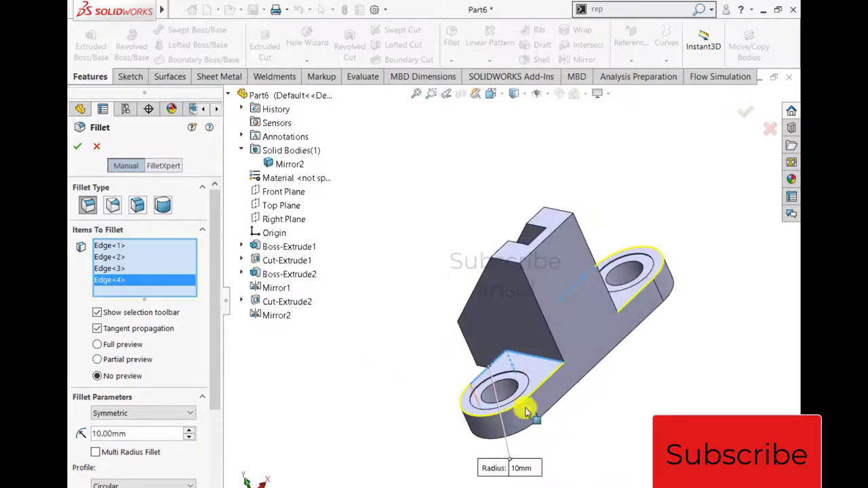
{"action": "mouse_move", "coordinate": [430, 339]}
{"action": "middle_mouse_down"}
{"action": "mouse_move", "coordinate": [599, 328]}
{"action": "mouse_move", "coordinate": [621, 420]}
{"action": "middle_mouse_up"}
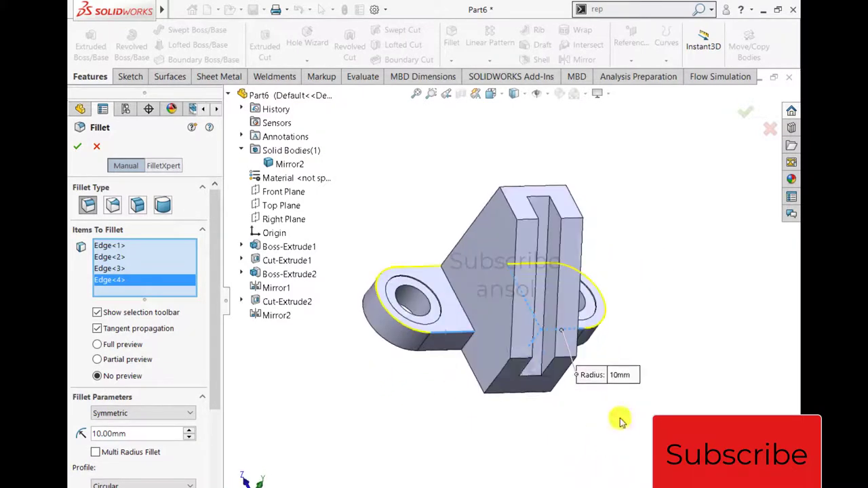
{"action": "left_click", "coordinate": [461, 313]}
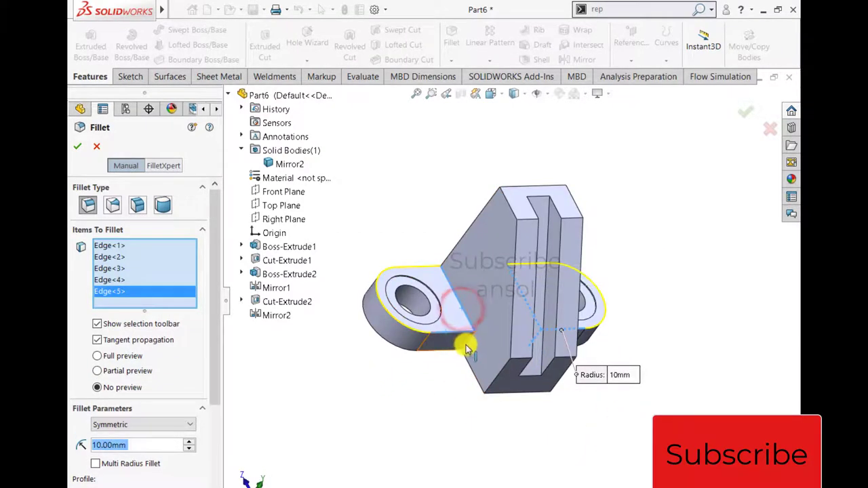
{"action": "left_click", "coordinate": [468, 348]}
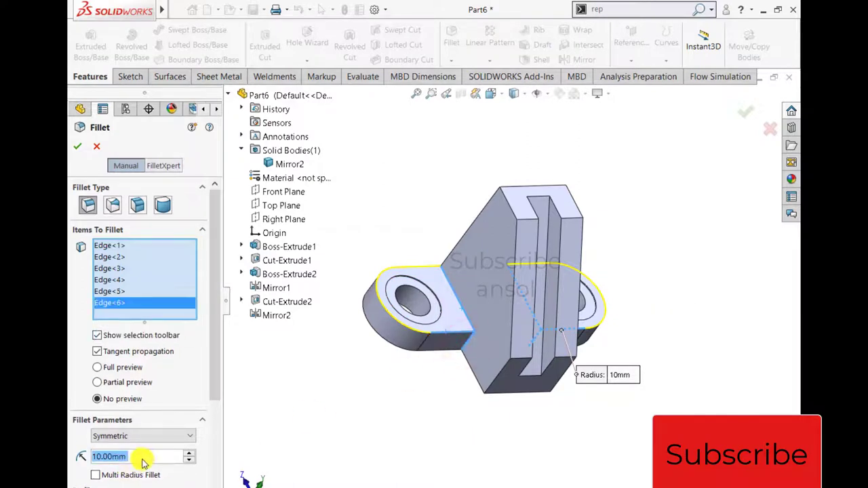
{"action": "type", "text": "5"}
{"action": "key", "text": "Return"}
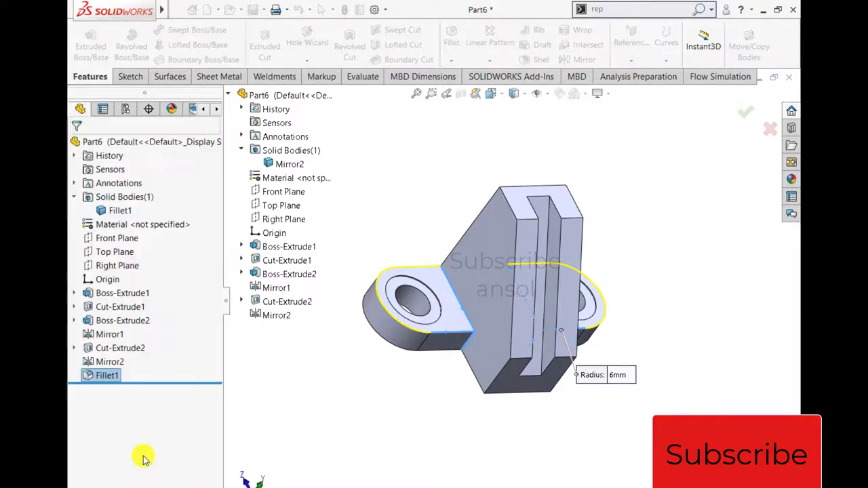
{"action": "mouse_move", "coordinate": [439, 375]}
{"action": "middle_mouse_down"}
{"action": "mouse_move", "coordinate": [427, 360]}
{"action": "mouse_move", "coordinate": [507, 314]}
{"action": "mouse_move", "coordinate": [494, 401]}
{"action": "mouse_move", "coordinate": [612, 283]}
{"action": "mouse_move", "coordinate": [552, 283]}
{"action": "mouse_move", "coordinate": [489, 305]}
{"action": "mouse_move", "coordinate": [398, 368]}
{"action": "mouse_move", "coordinate": [377, 412]}
{"action": "middle_mouse_up"}
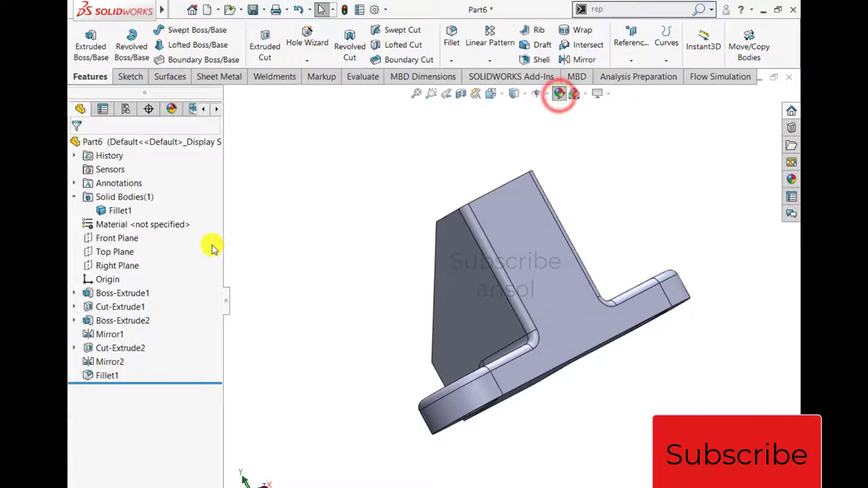
- Apply a yellow colour appearance to the entire part and orbit to inspect the bracket
{"action": "left_click", "coordinate": [109, 421]}
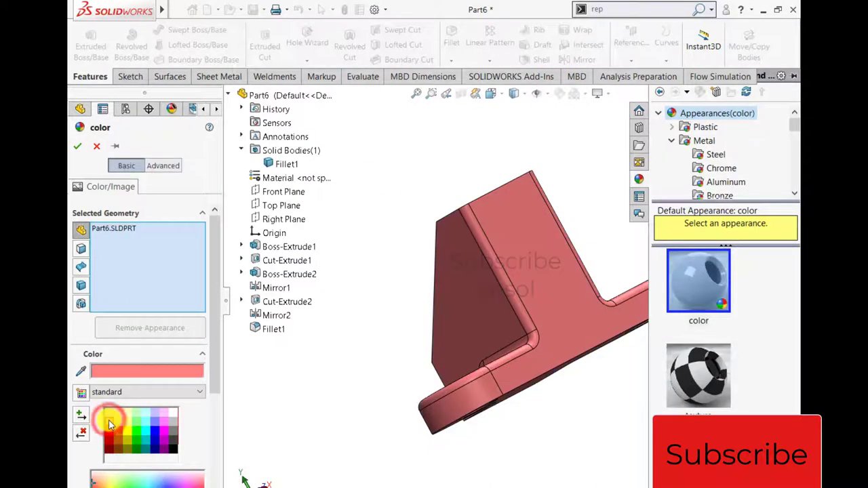
{"action": "left_click", "coordinate": [119, 426]}
{"action": "left_click", "coordinate": [127, 425]}
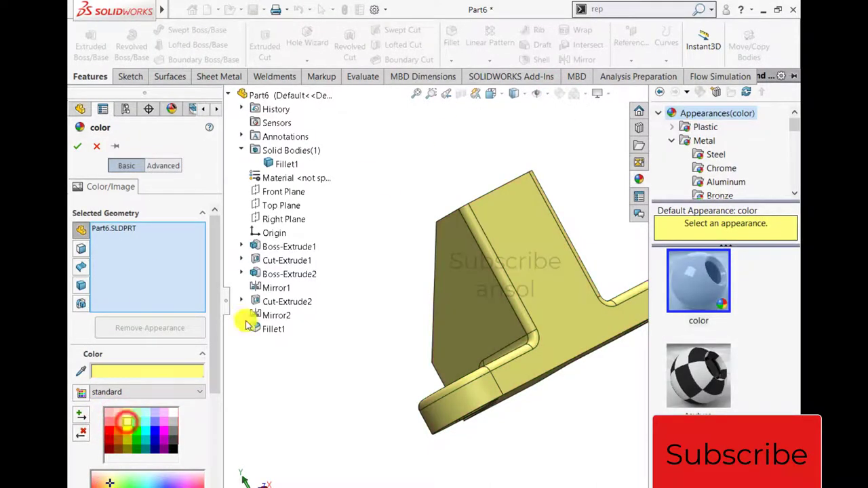
{"action": "left_click", "coordinate": [79, 147]}
{"action": "middle_click_drag", "start_coordinate": [360, 264], "coordinate": [494, 302]}
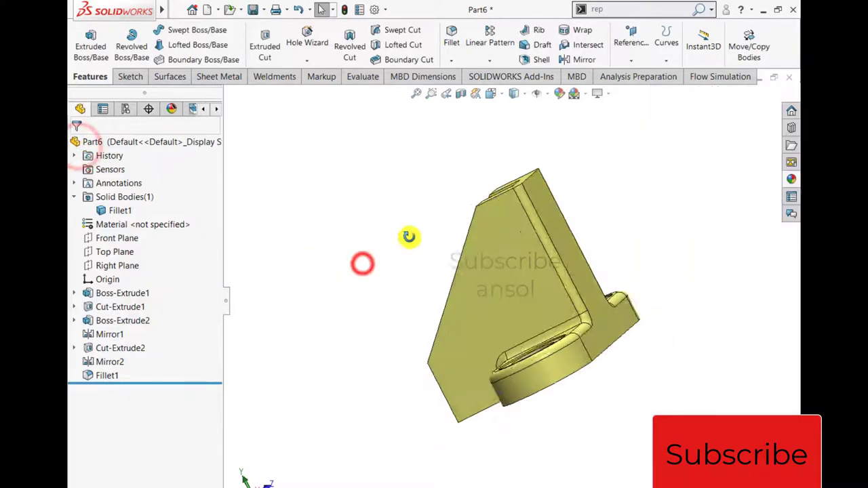
{"action": "mouse_move", "coordinate": [707, 258]}
{"action": "middle_mouse_down"}
{"action": "mouse_move", "coordinate": [673, 251]}
{"action": "mouse_move", "coordinate": [543, 277]}
{"action": "mouse_move", "coordinate": [313, 337]}
{"action": "middle_mouse_up"}
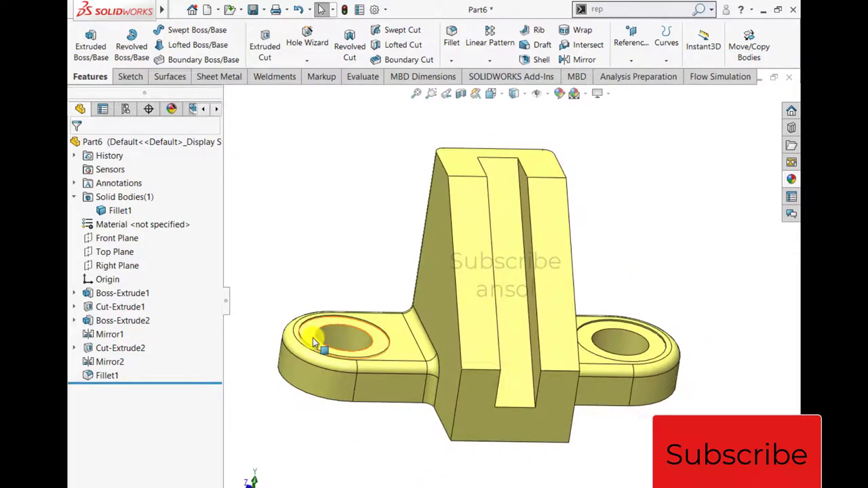